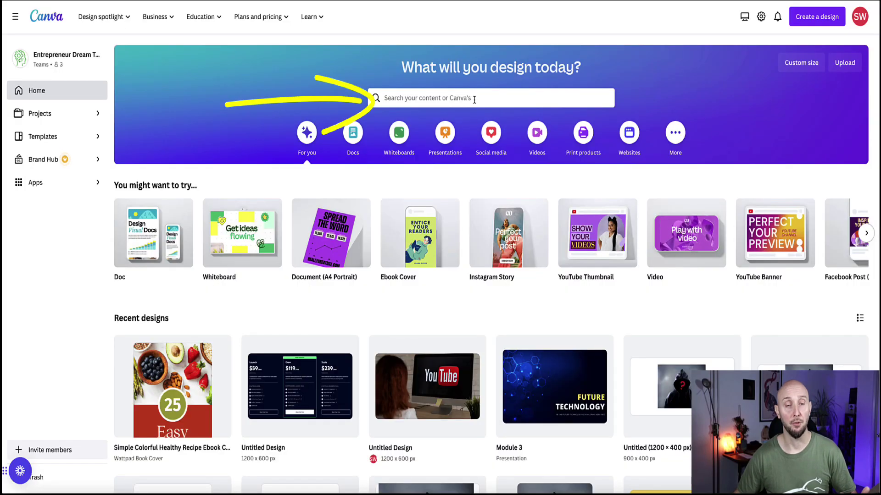
# Search Canva for 'ebook' and browse the 111,774 'ebook template' results.
pyautogui.click(474, 98)
pyautogui.write('ebook')
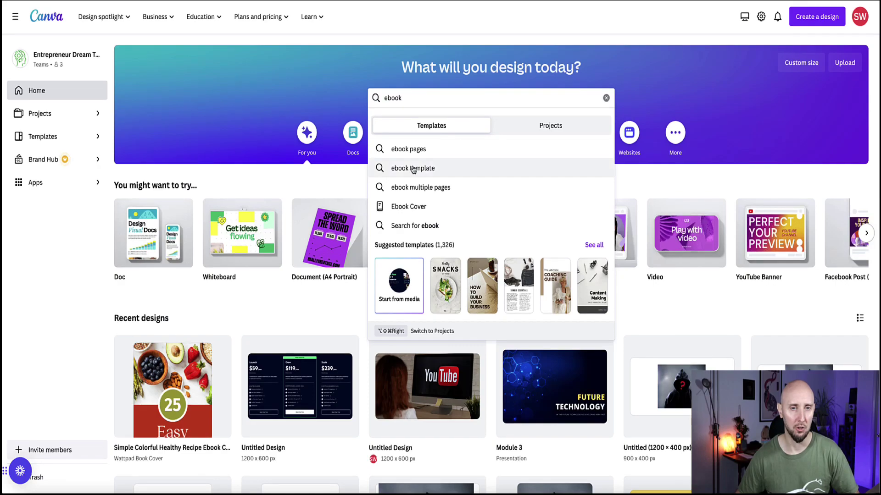
pyautogui.click(409, 170)
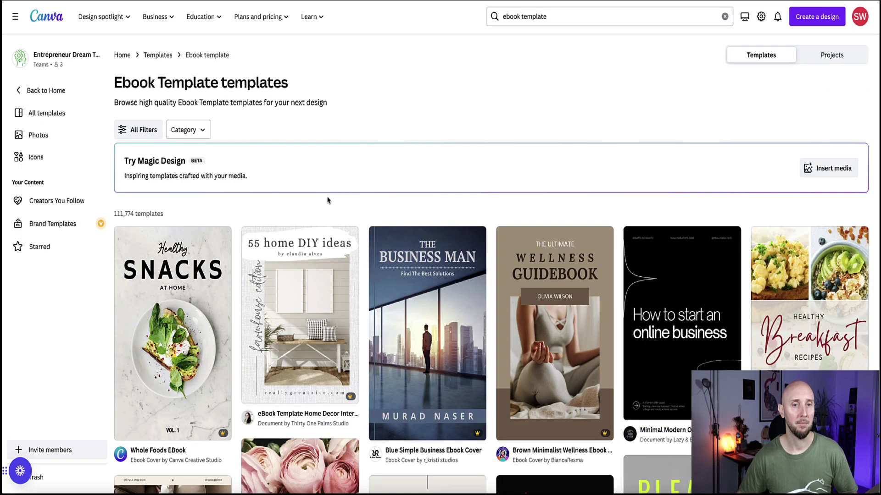
pyautogui.scroll(-6, 305, 223)
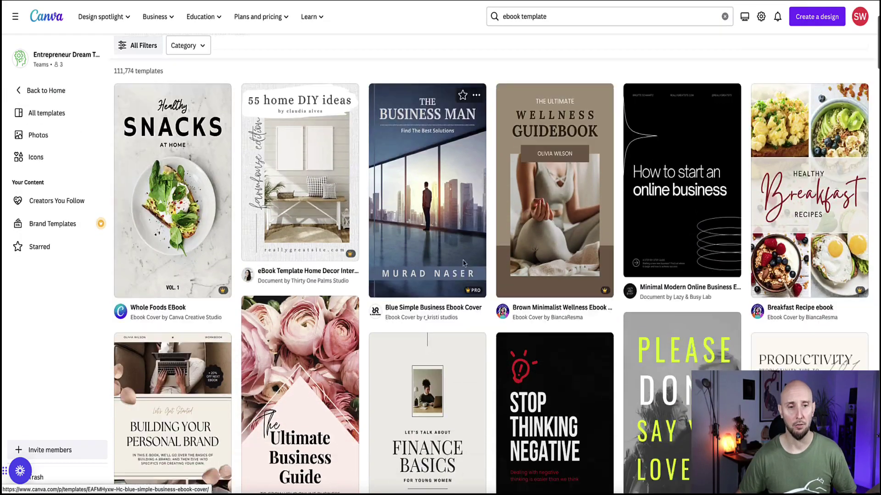
pyautogui.scroll(-4, 374, 259)
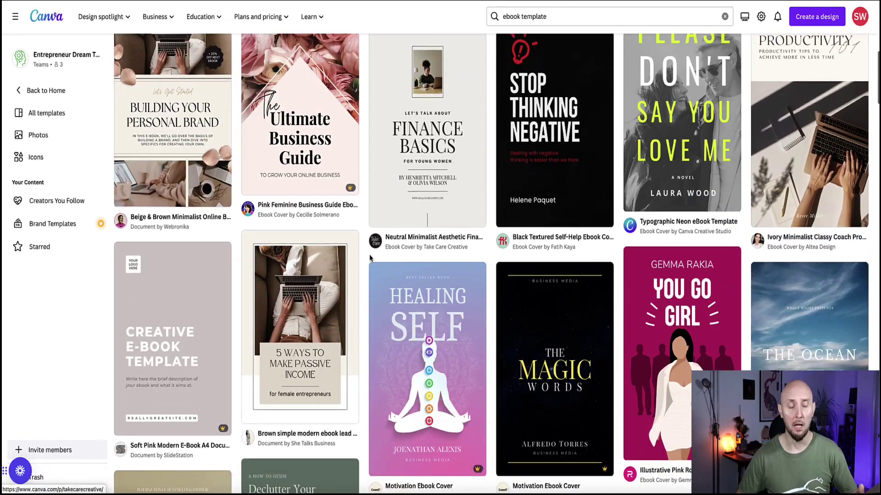
pyautogui.scroll(-11, 370, 258)
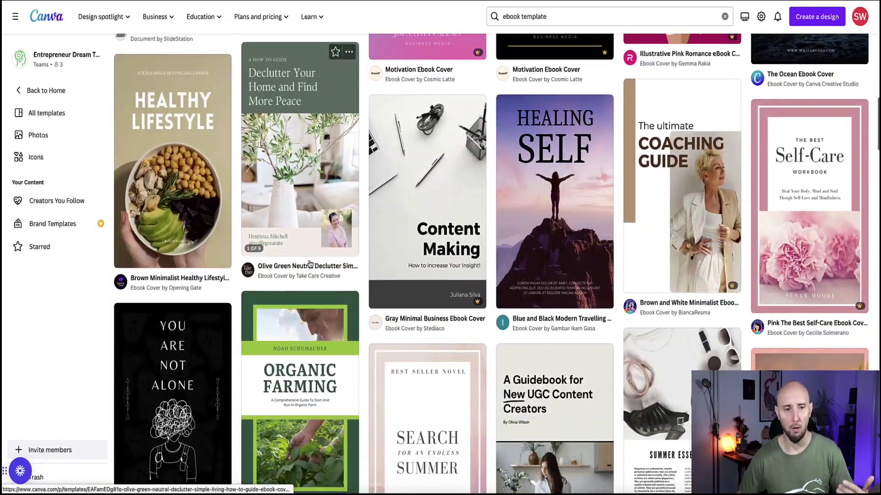
pyautogui.scroll(-16, 312, 263)
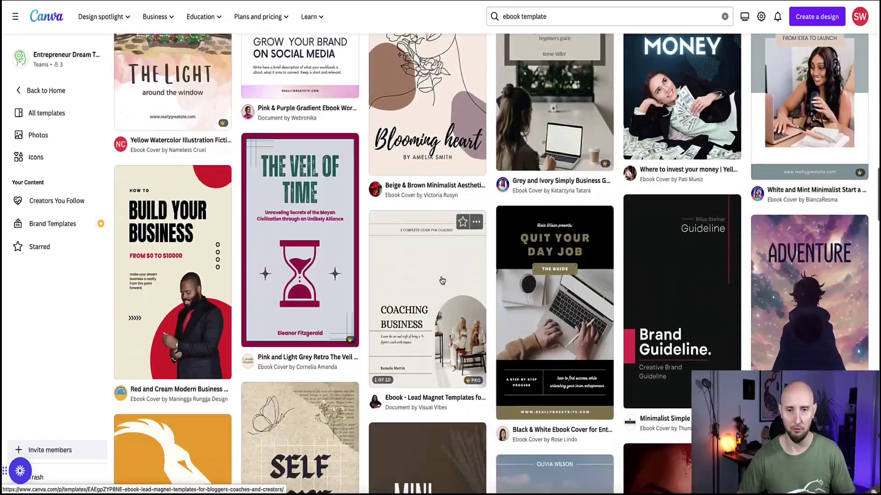
pyautogui.scroll(20, 442, 280)
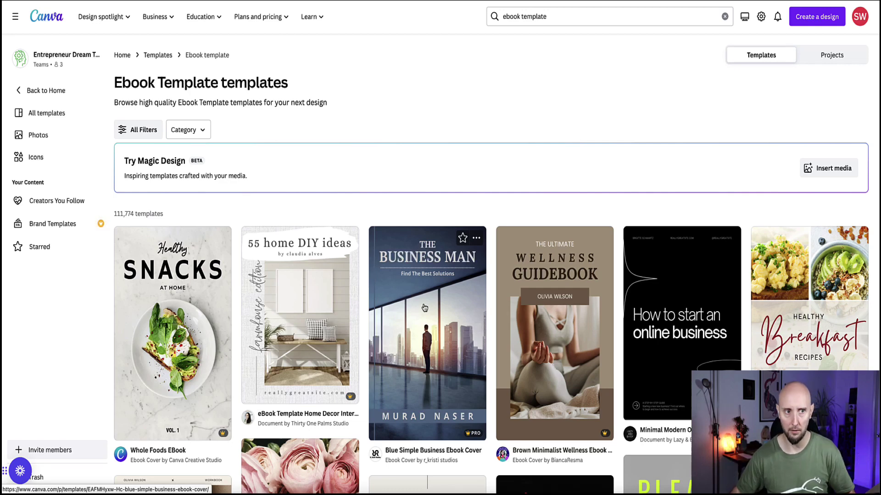
# Apply the Health theme filter from All Filters, narrowing ebook templates to 2,536.
pyautogui.click(141, 132)
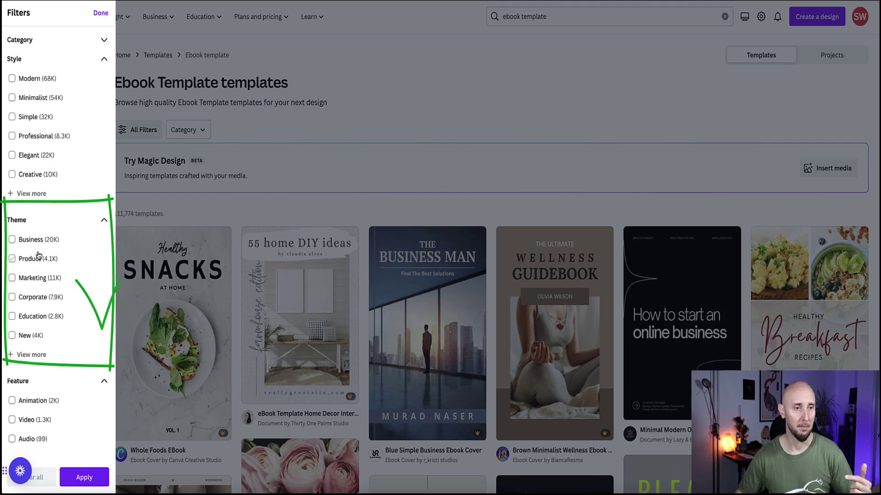
pyautogui.scroll(-1, 39, 256)
pyautogui.click(31, 340)
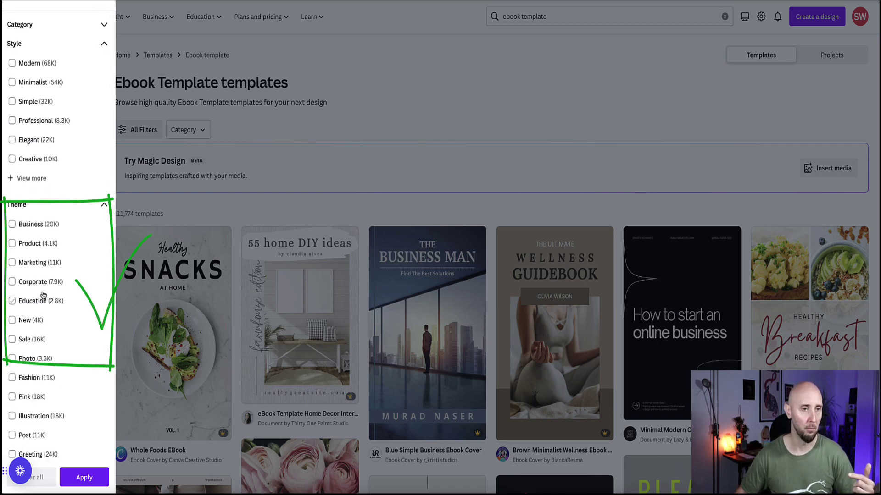
pyautogui.scroll(-2, 40, 284)
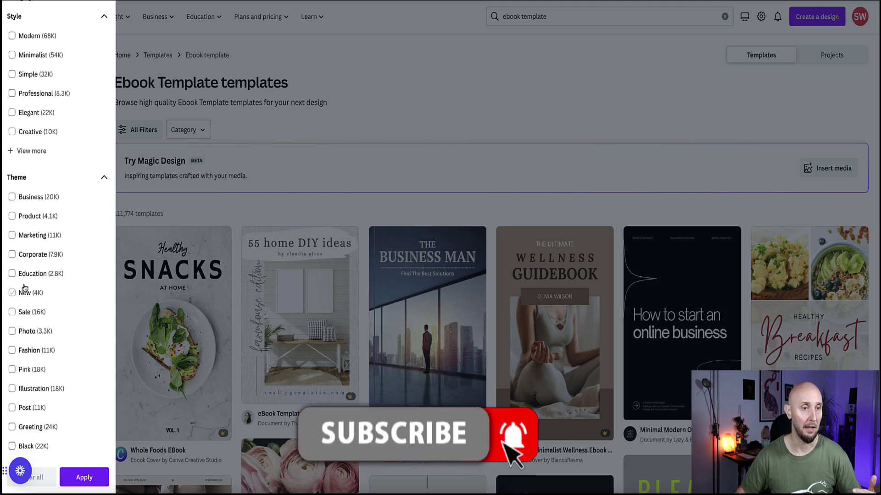
pyautogui.scroll(-2, 28, 293)
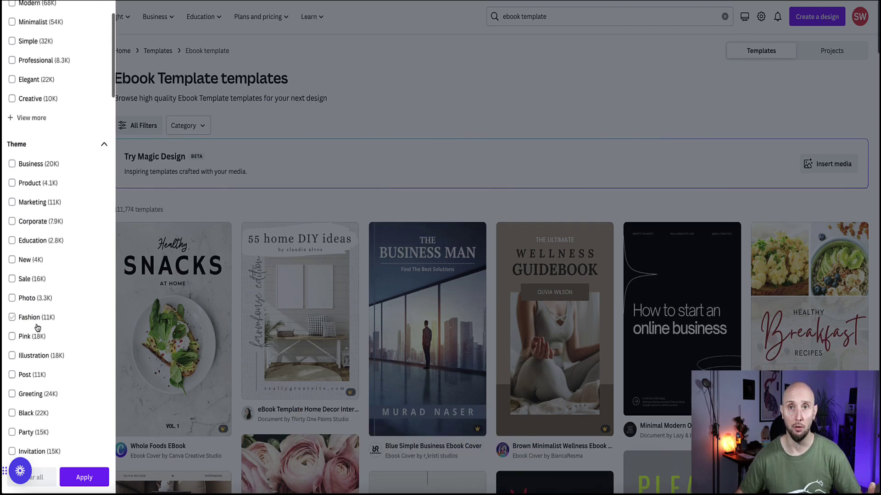
pyautogui.scroll(-10, 37, 328)
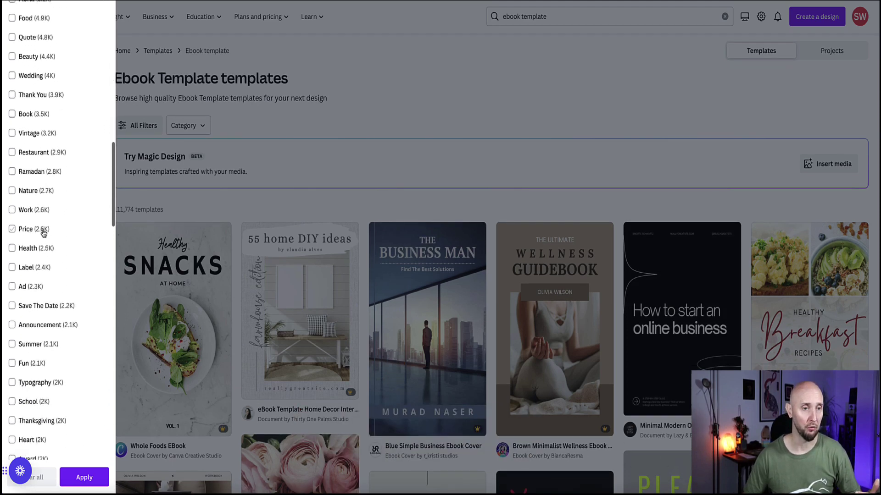
pyautogui.scroll(-5, 43, 234)
pyautogui.click(12, 91)
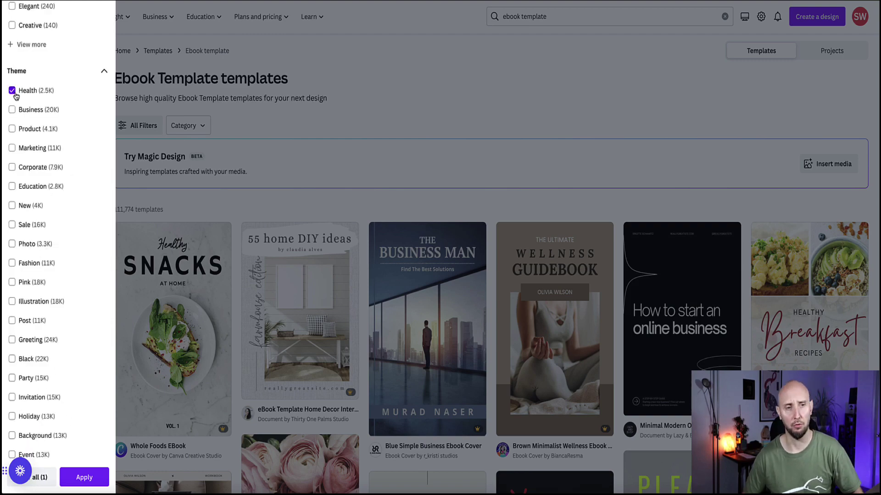
pyautogui.click(76, 480)
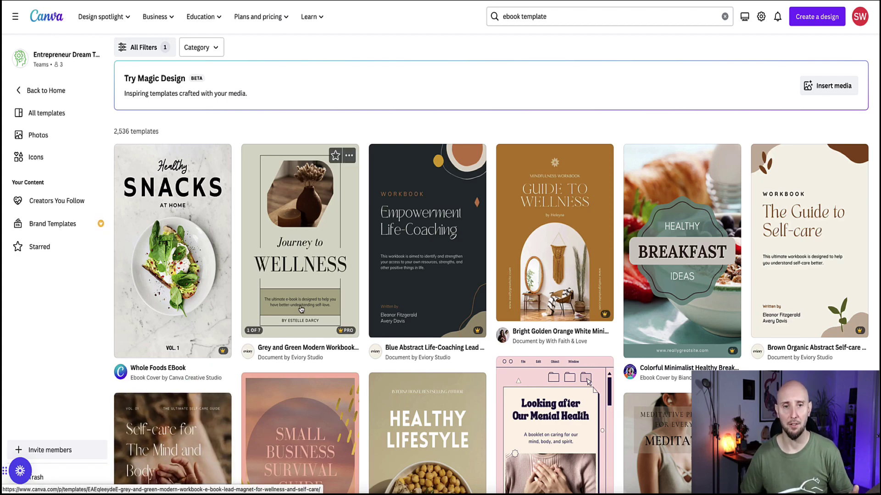
pyautogui.scroll(-4, 301, 309)
pyautogui.scroll(4, 323, 284)
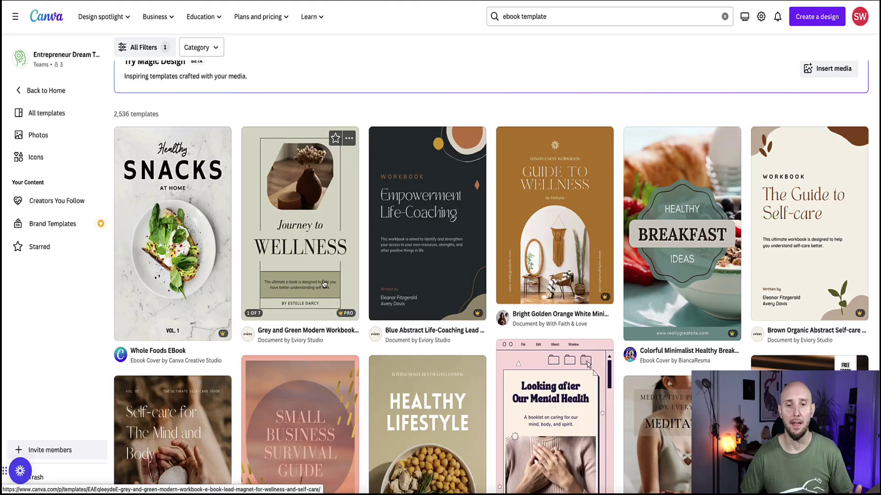
pyautogui.scroll(-1, 324, 284)
pyautogui.click(190, 233)
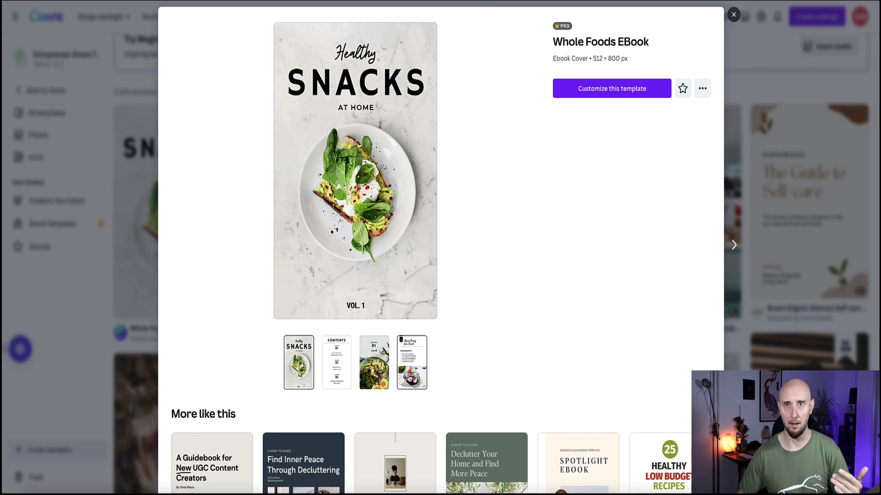
pyautogui.press('Escape')
pyautogui.click(663, 171)
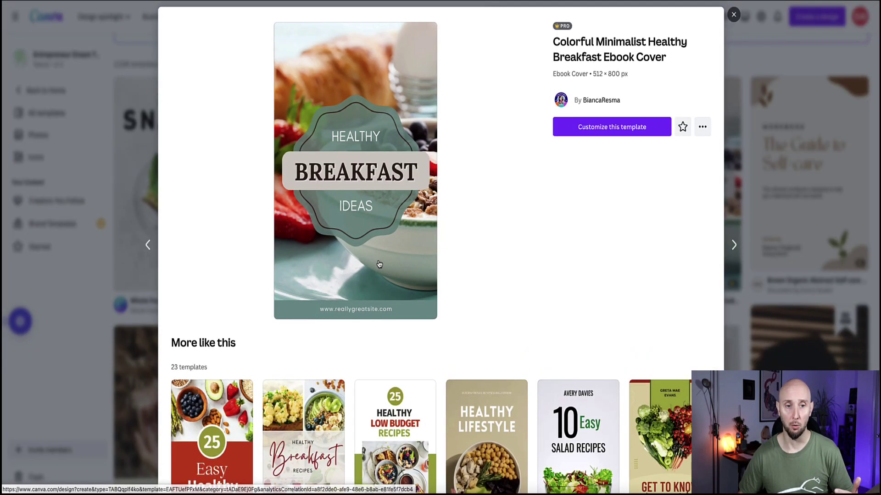
pyautogui.click(734, 15)
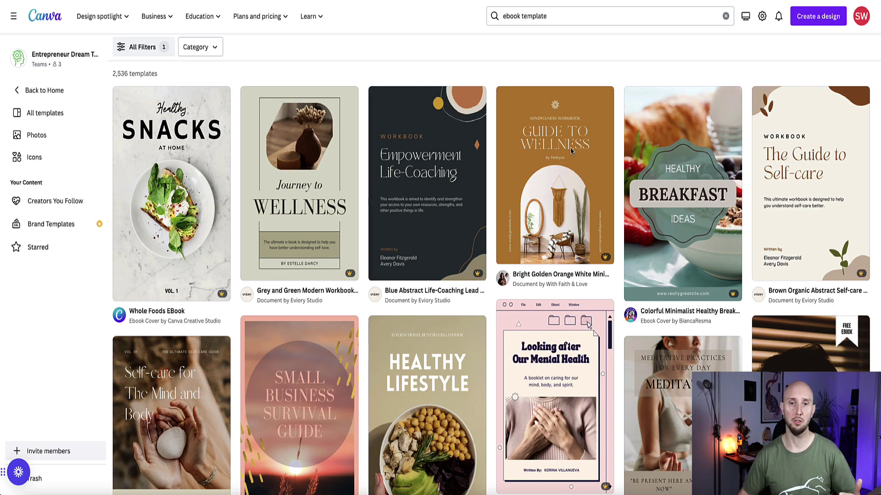
# Browse Health templates, preview a yoga ebook, then customize the Whole Foods EBook template.
pyautogui.scroll(-1, 469, 132)
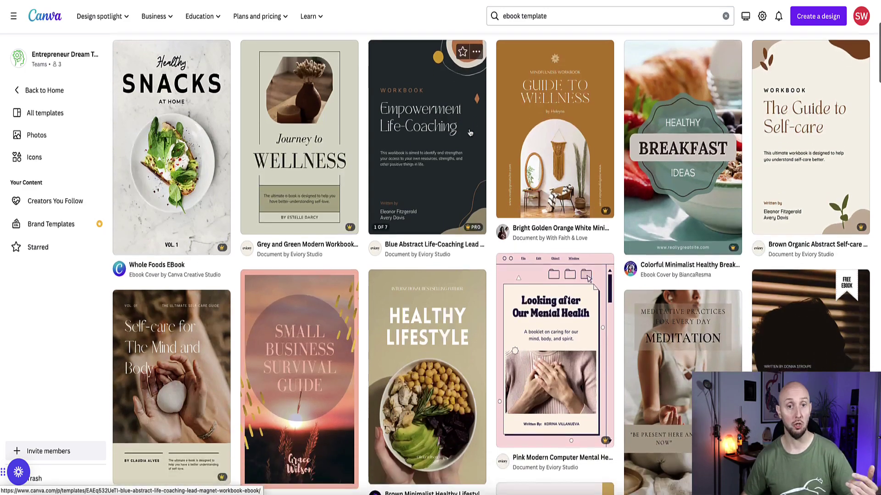
pyautogui.scroll(-1, 467, 137)
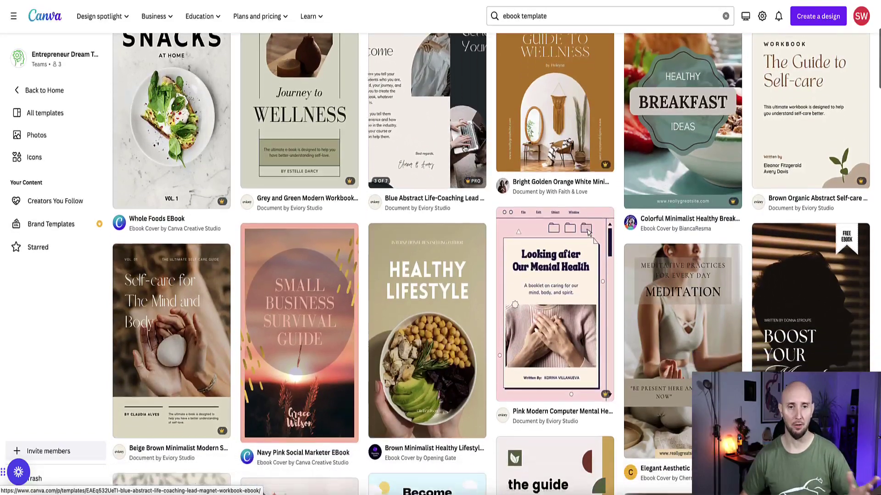
pyautogui.scroll(-2, 424, 274)
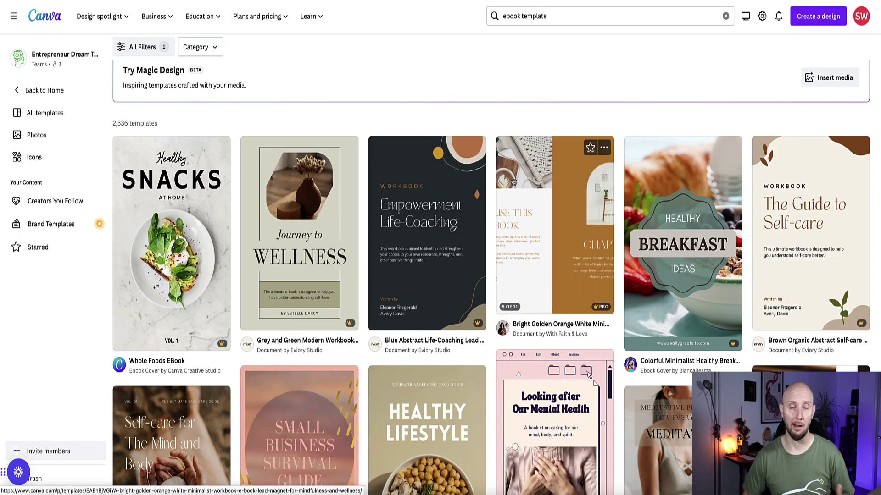
pyautogui.scroll(-1, 514, 182)
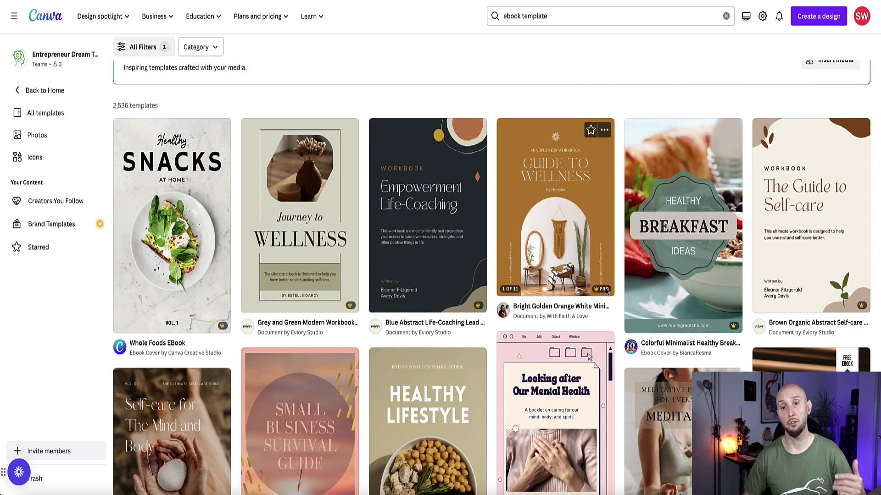
pyautogui.scroll(-2, 593, 324)
pyautogui.scroll(-2, 593, 324)
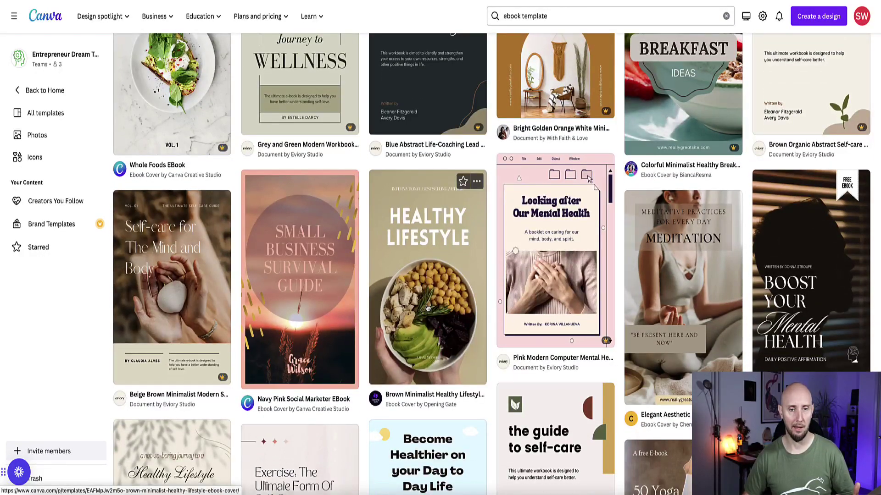
pyautogui.scroll(-5, 352, 352)
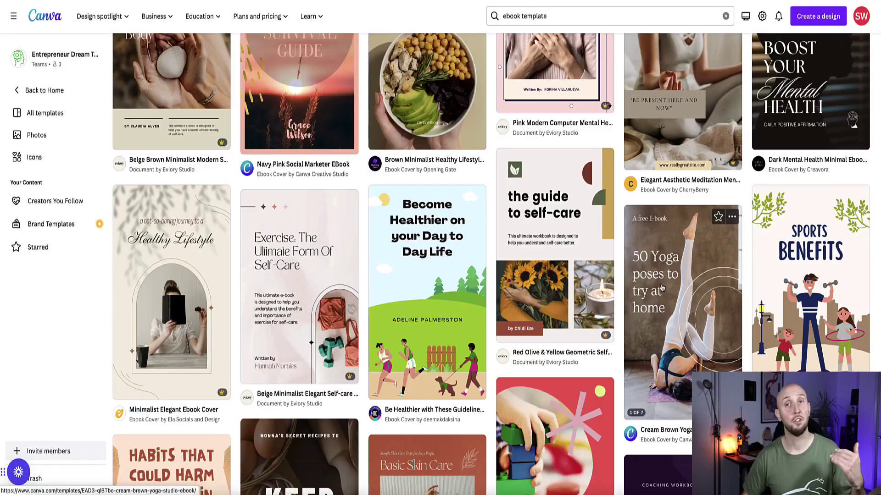
pyautogui.click(662, 287)
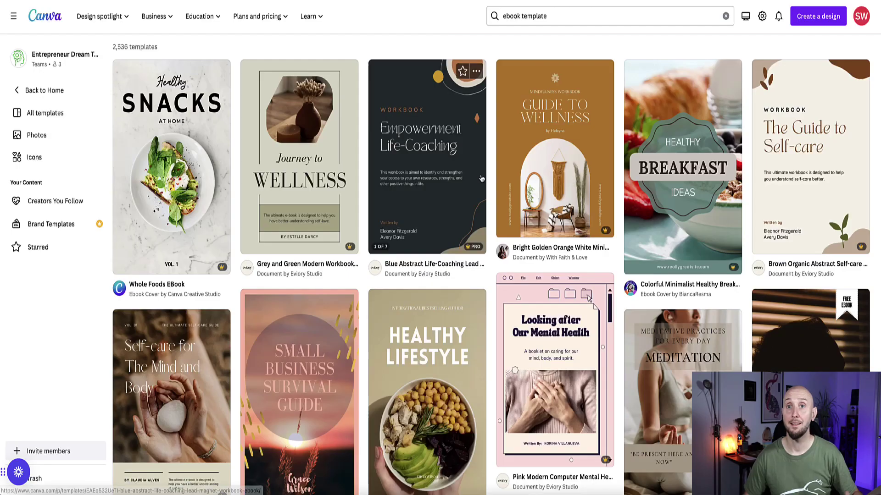
pyautogui.click(155, 152)
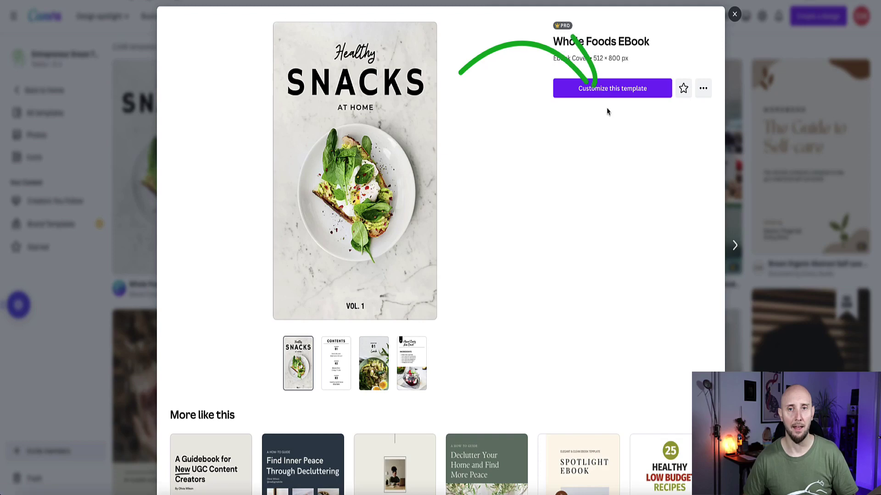
pyautogui.click(612, 92)
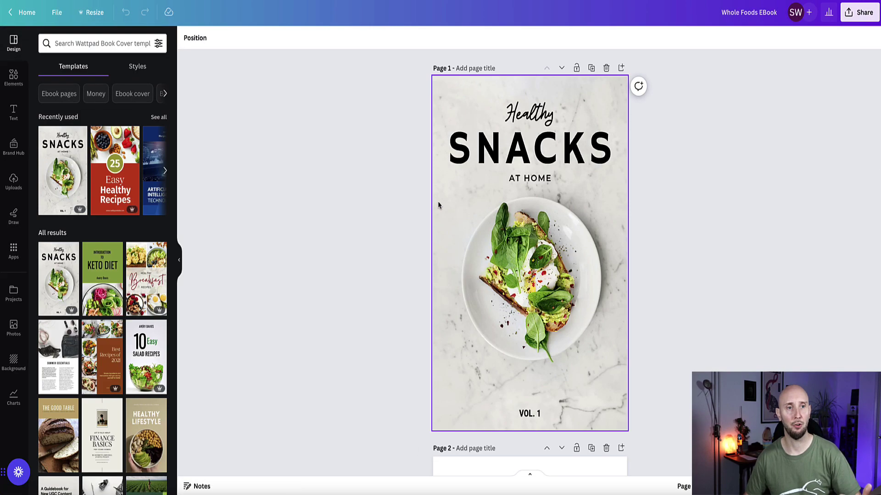
# Replace the AT HOME subtitle with 'MY GUIDE TO HEALTHY EATING'.
pyautogui.scroll(-3, 437, 203)
pyautogui.scroll(-10, 438, 205)
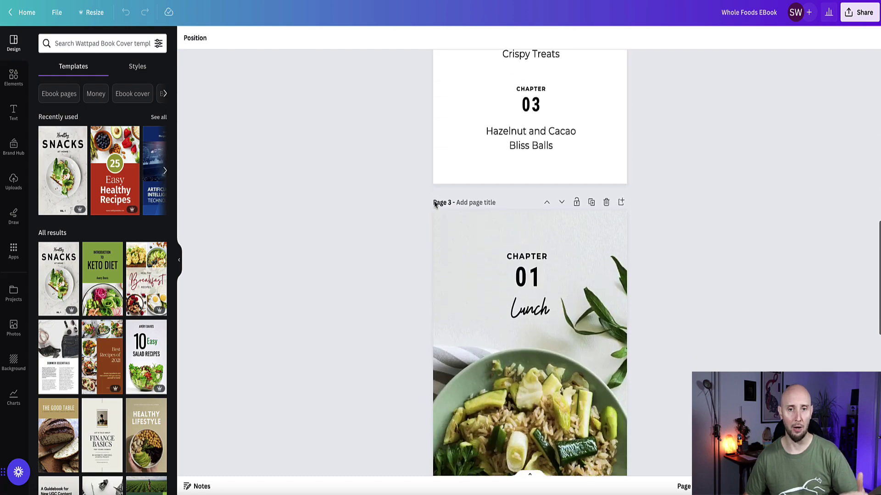
pyautogui.scroll(-5, 435, 204)
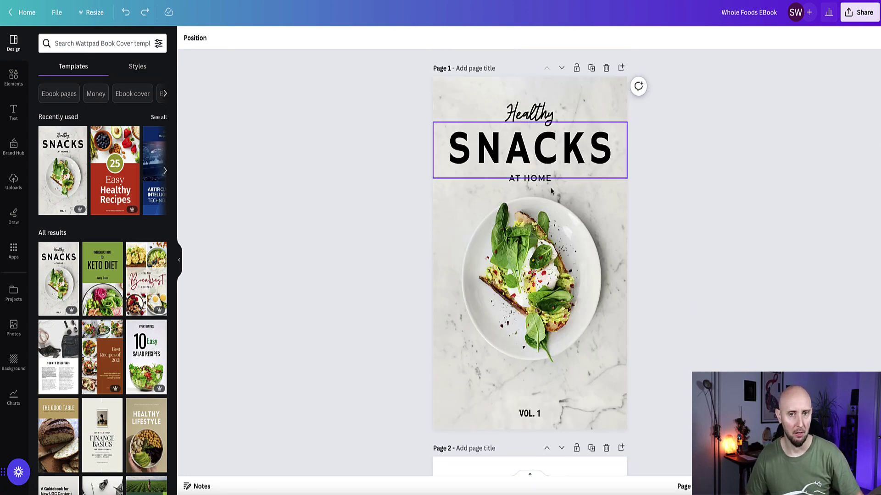
pyautogui.click(505, 150)
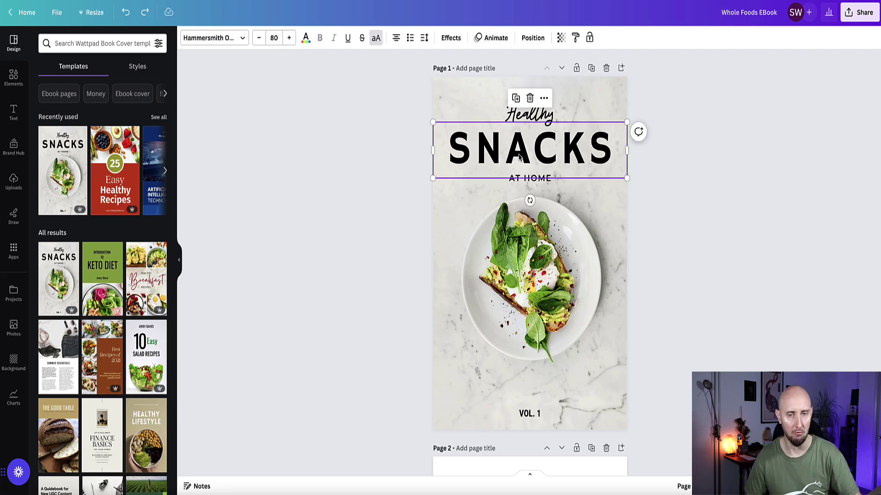
pyautogui.doubleClick(519, 157)
pyautogui.click(448, 188)
pyautogui.doubleClick(521, 177)
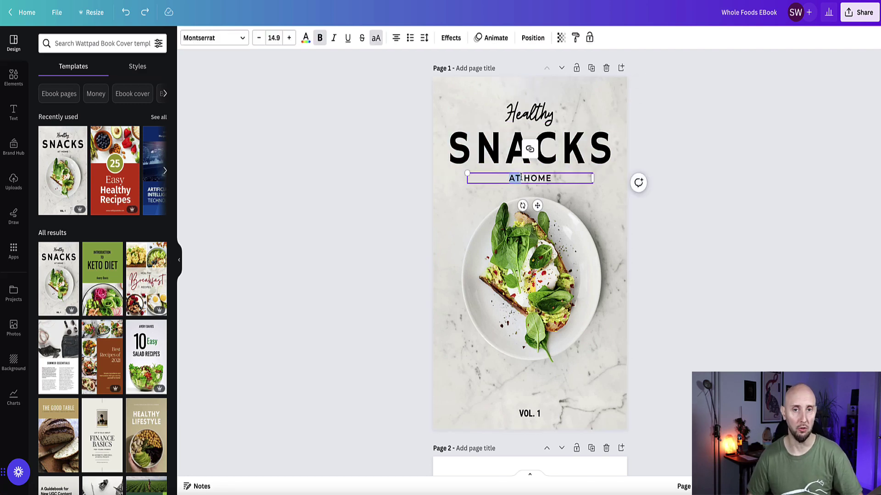
pyautogui.hotkey('ctrl', 'a')
pyautogui.write('MY GUIDE TO H')
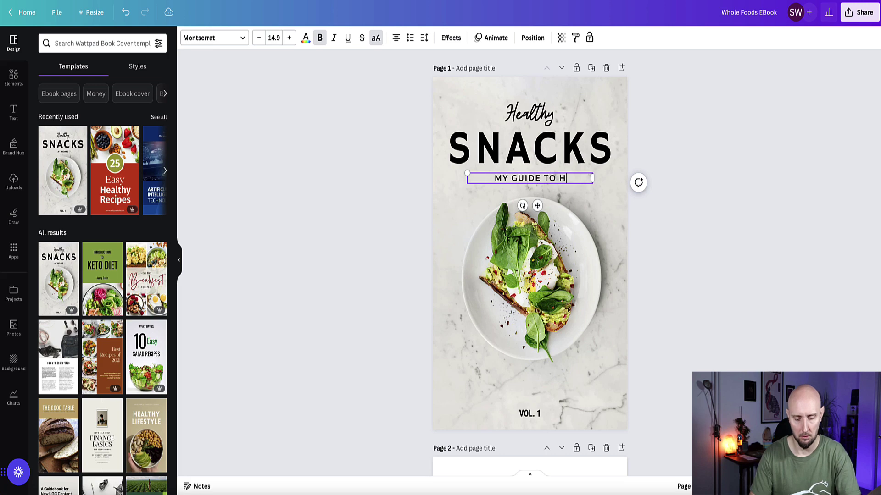
pyautogui.write('EALTHY EATING')
# Recolour SNACKS, the subtitle and Healthy dark violet.
pyautogui.click(460, 158)
pyautogui.click(303, 40)
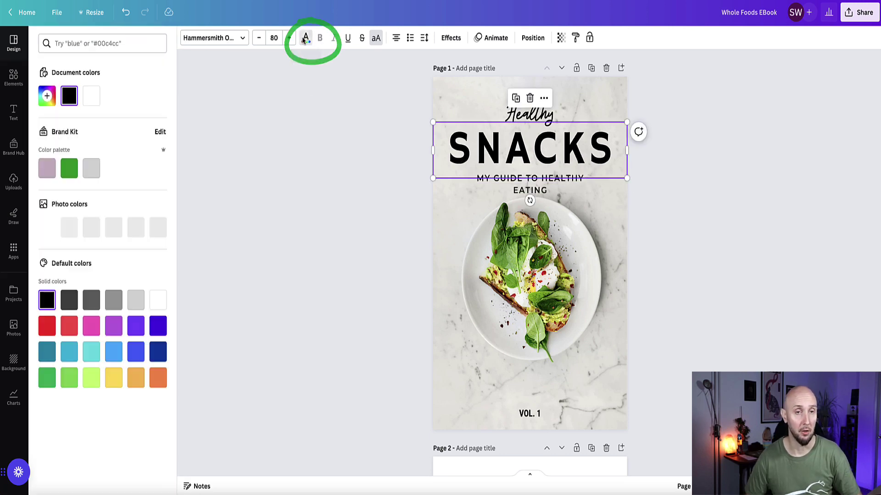
pyautogui.click(157, 326)
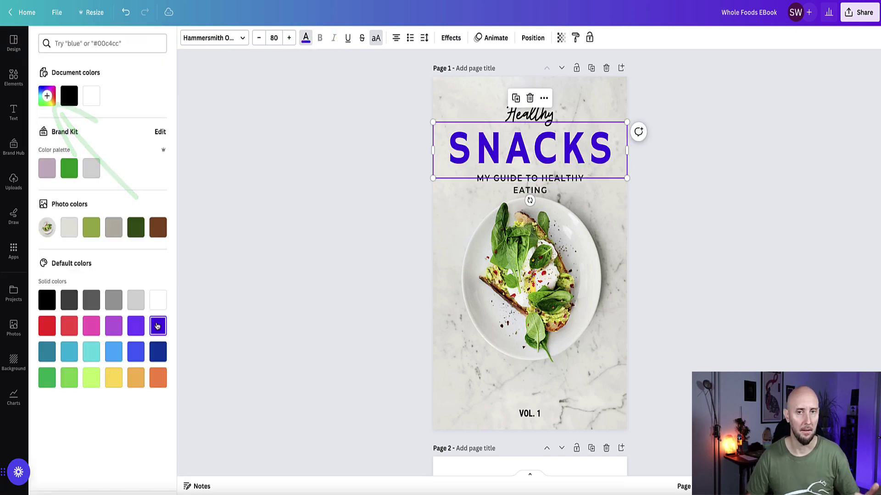
pyautogui.click(486, 178)
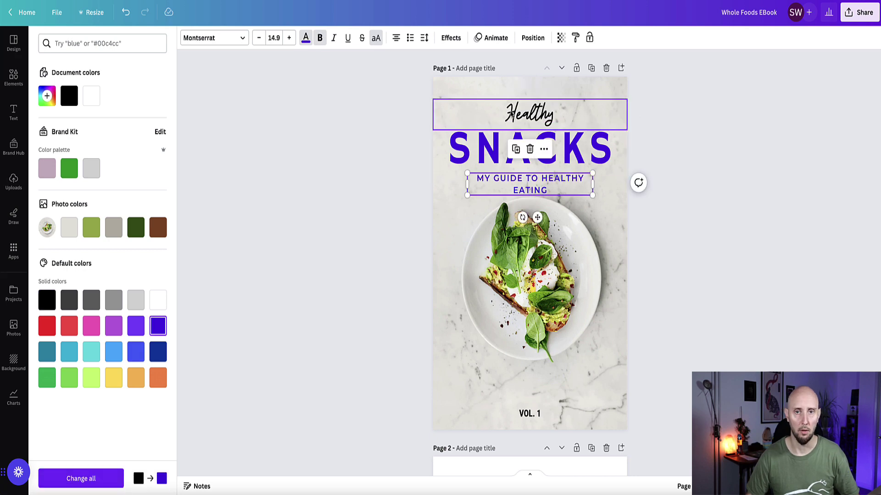
pyautogui.click(530, 113)
# Replace VOL. 1 with an author byline in purple Montserrat.
pyautogui.click(514, 414)
pyautogui.write('BY')
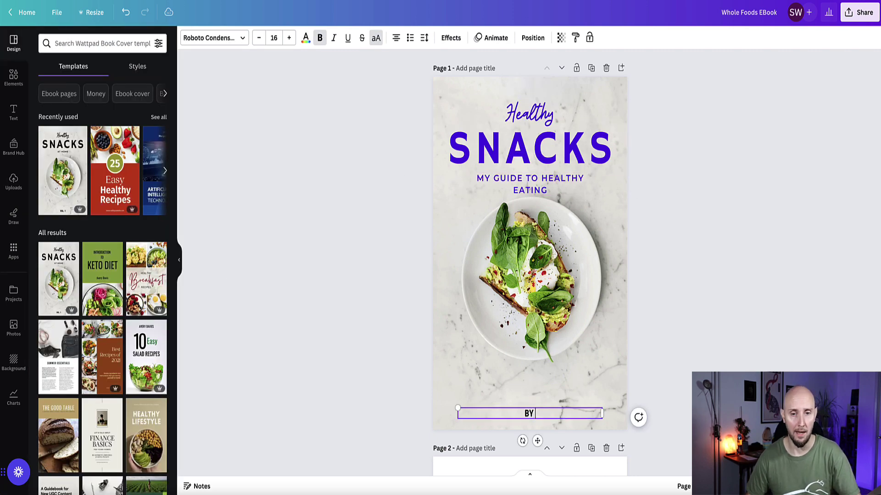
pyautogui.write(' JOE BLOGGS')
pyautogui.click(239, 37)
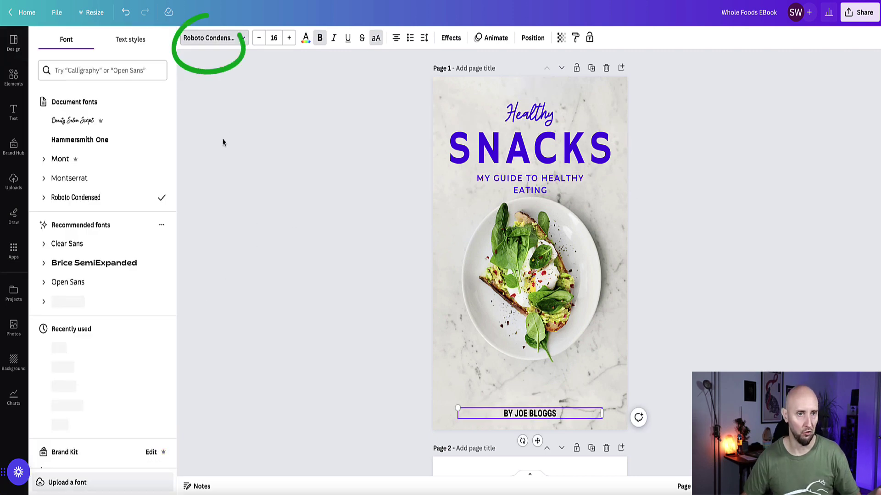
pyautogui.click(69, 178)
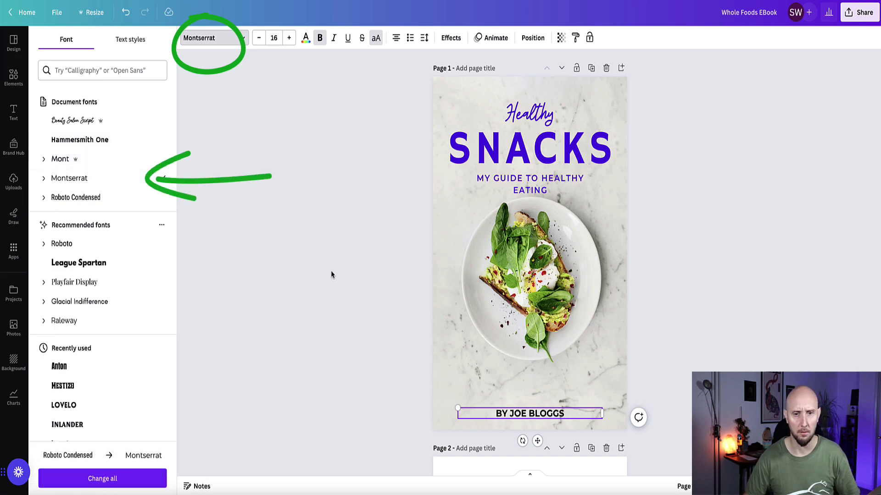
pyautogui.click(305, 38)
pyautogui.click(158, 326)
pyautogui.click(229, 347)
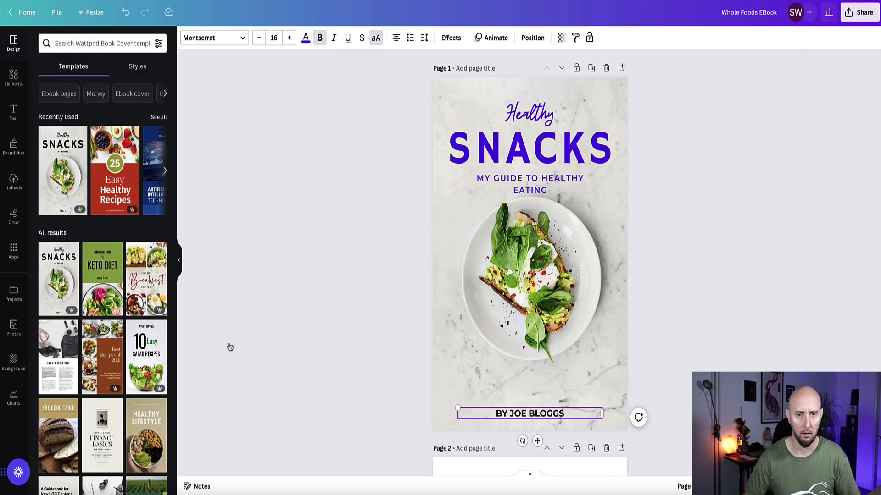
# Search Elements for 'healthy food' and place a small vegetable-heart graphic at the cover's lower right.
pyautogui.click(13, 77)
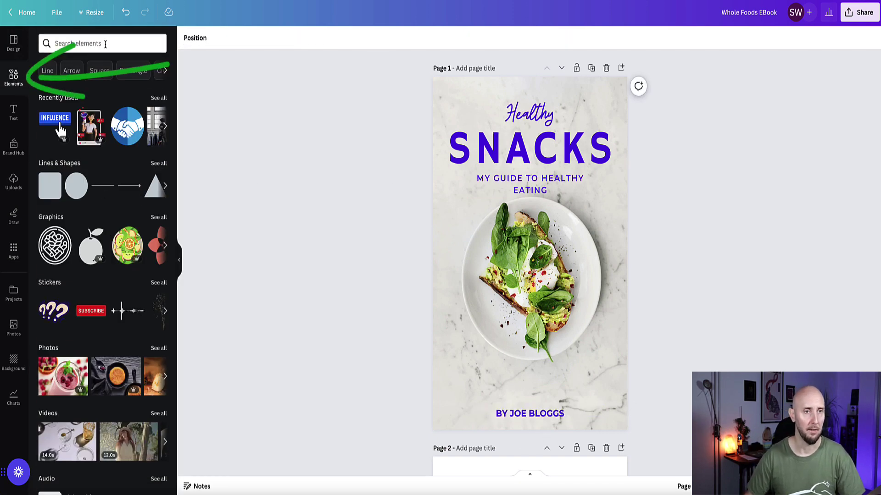
pyautogui.write('health')
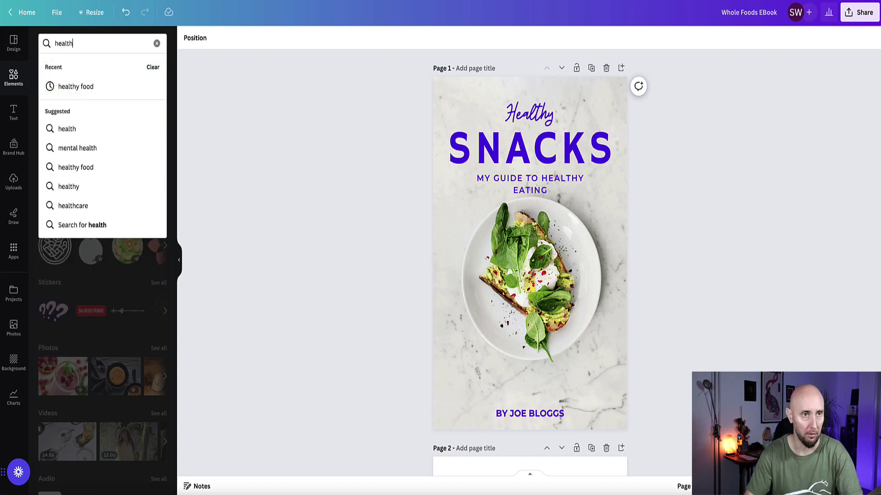
pyautogui.write('y food')
pyautogui.press('Return')
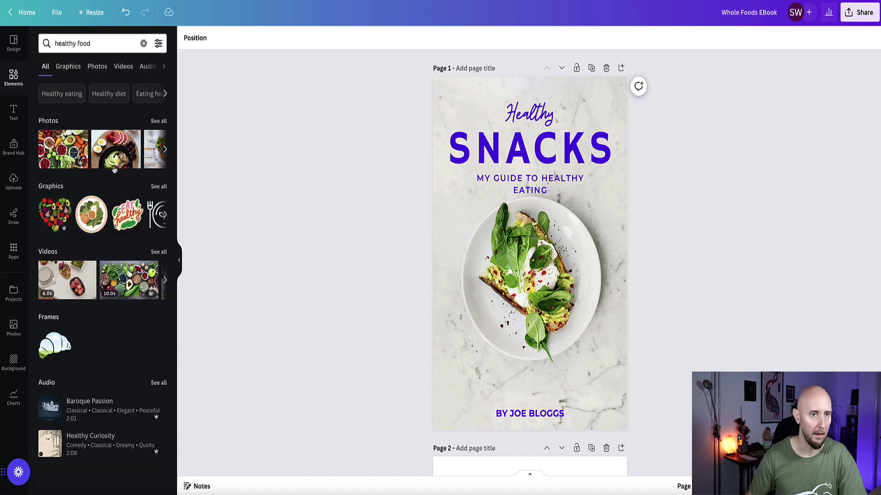
pyautogui.click(159, 187)
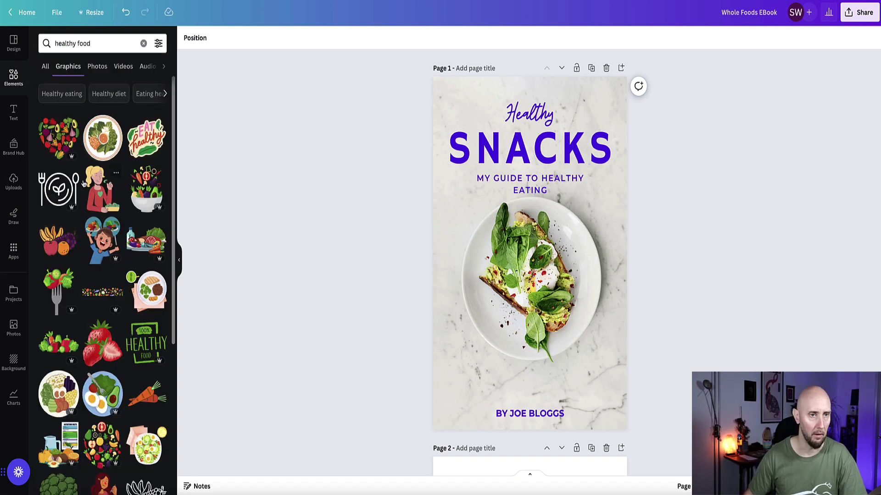
pyautogui.moveTo(59, 138); pyautogui.dragTo(538, 354)
pyautogui.moveTo(624, 325); pyautogui.dragTo(596, 379)
pyautogui.click(380, 376)
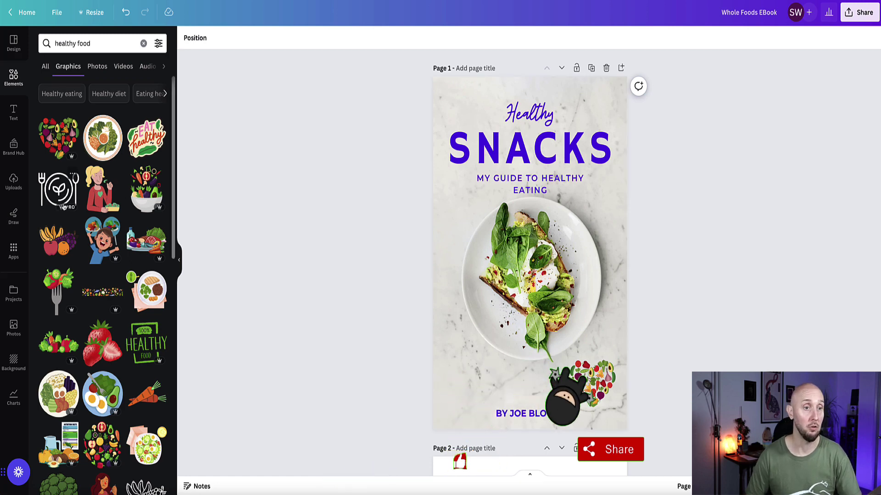
# Search background photos for 'healthy food'.
pyautogui.click(17, 364)
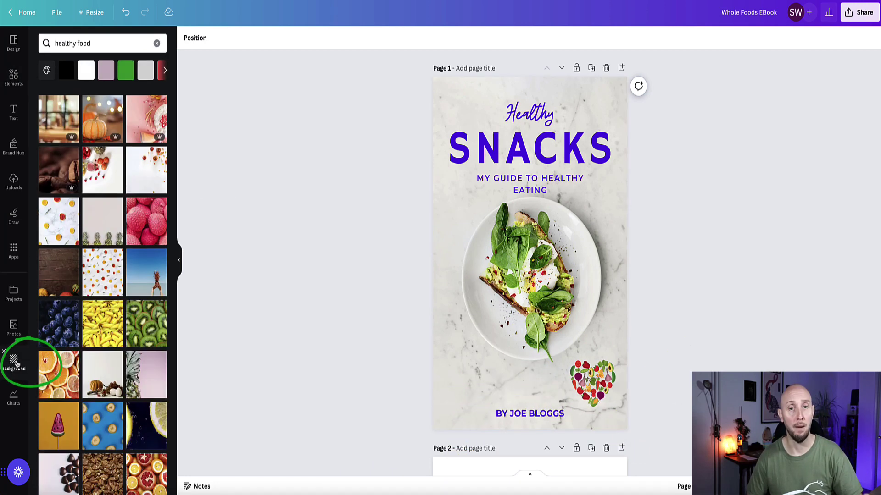
pyautogui.scroll(-3, 115, 141)
pyautogui.scroll(-7, 115, 141)
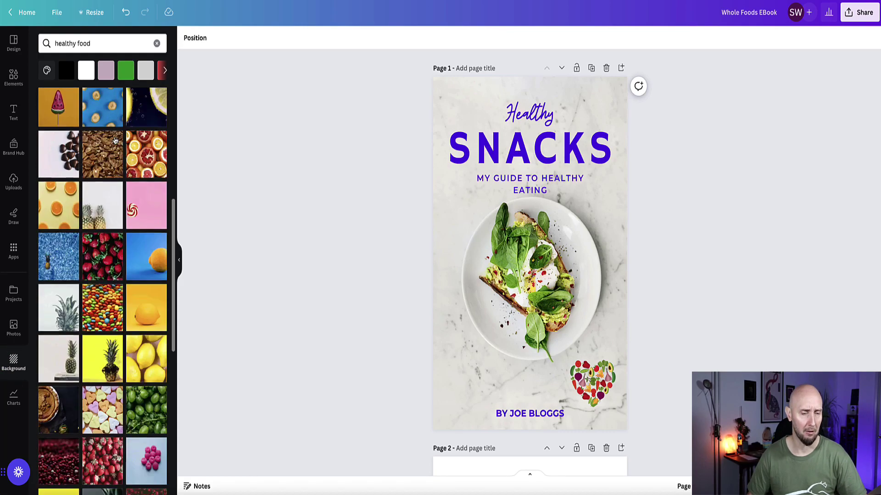
pyautogui.scroll(10, 114, 131)
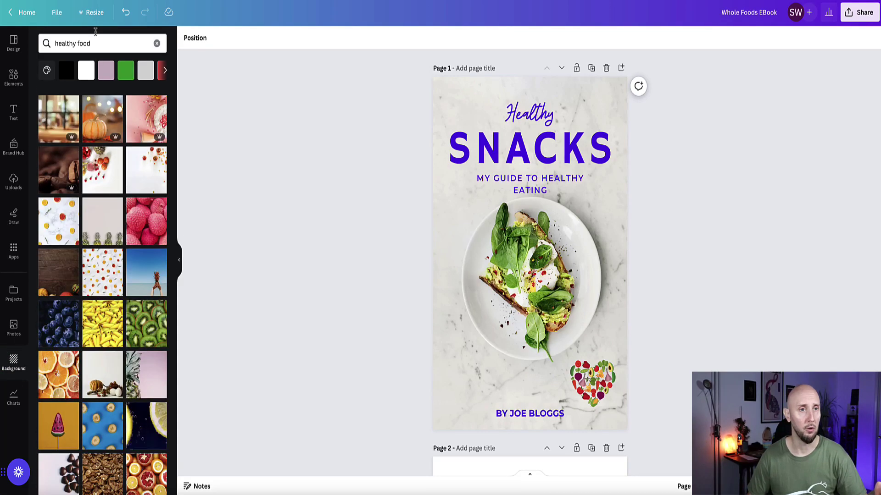
pyautogui.click(103, 41)
pyautogui.press('Return')
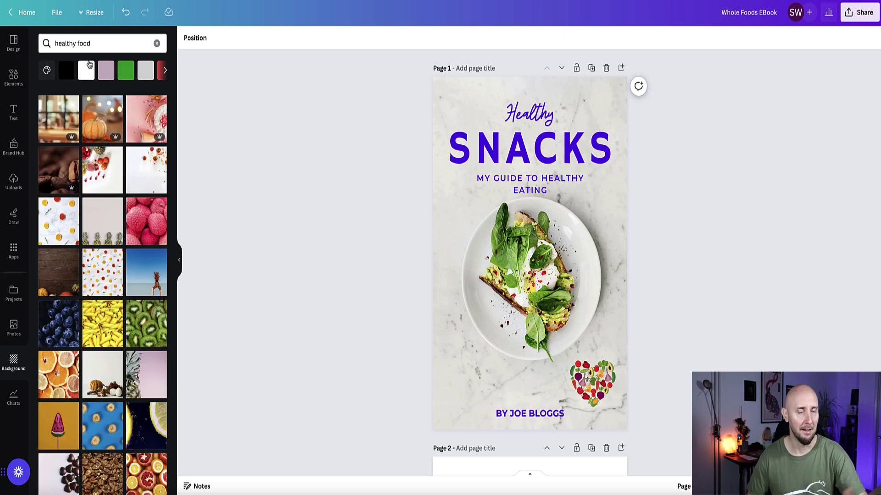
pyautogui.scroll(-1, 95, 165)
pyautogui.scroll(2, 95, 165)
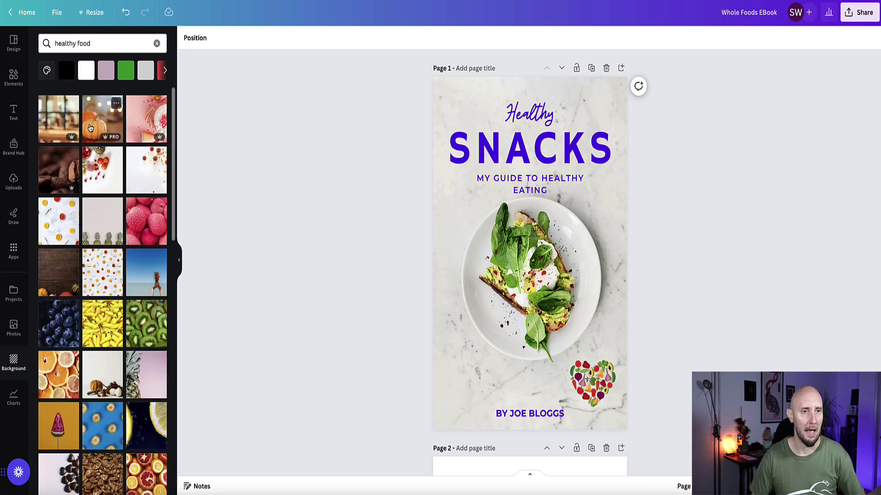
# Try the pumpkin photo as cover background, then undo it and the heart's last move.
pyautogui.click(93, 121)
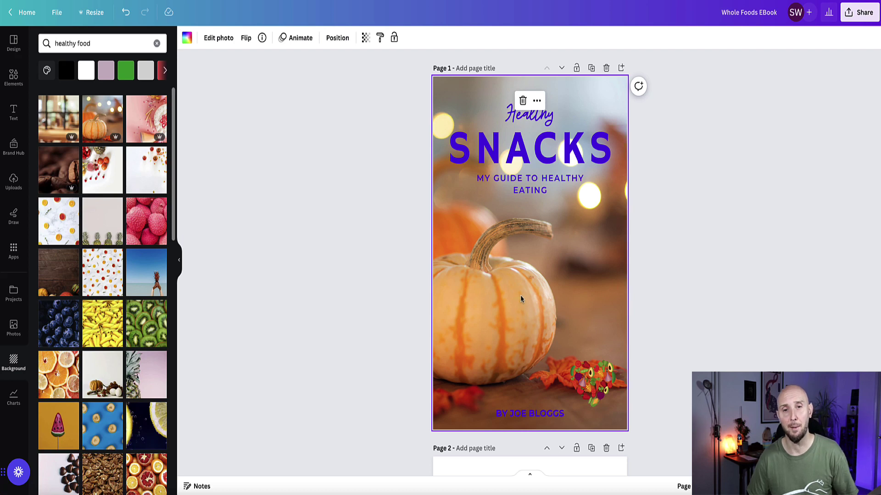
pyautogui.click(306, 199)
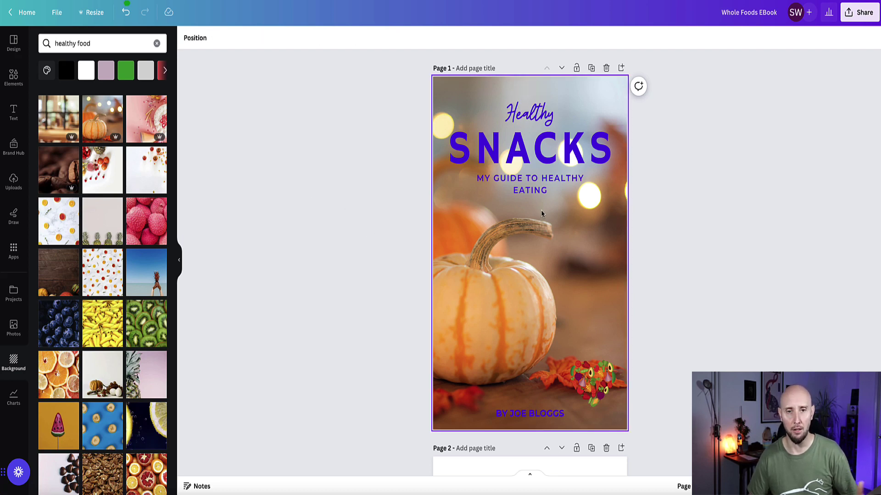
pyautogui.click(125, 12)
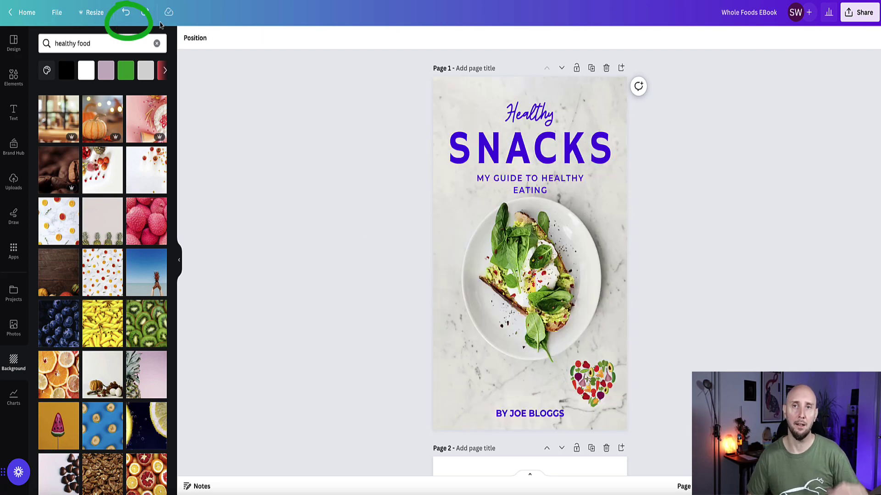
pyautogui.click(125, 12)
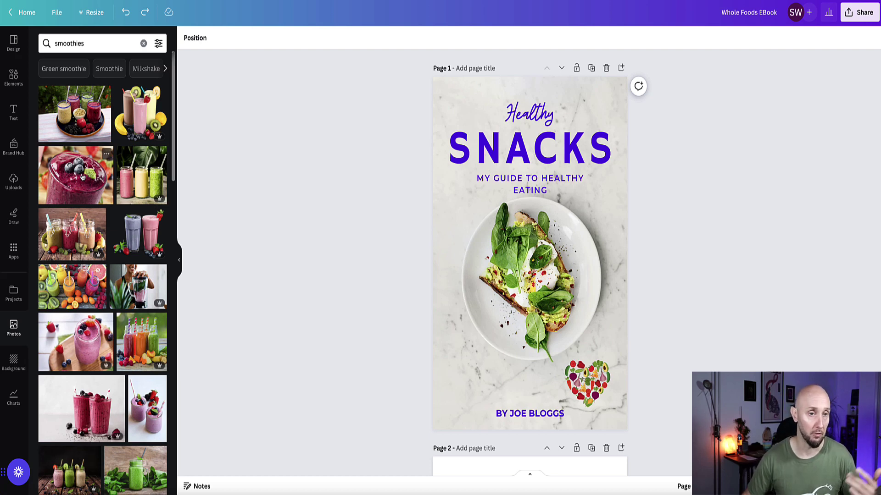
# Try a berry smoothie photo in place of the cover image, then undo the swap.
pyautogui.scroll(-2, 138, 184)
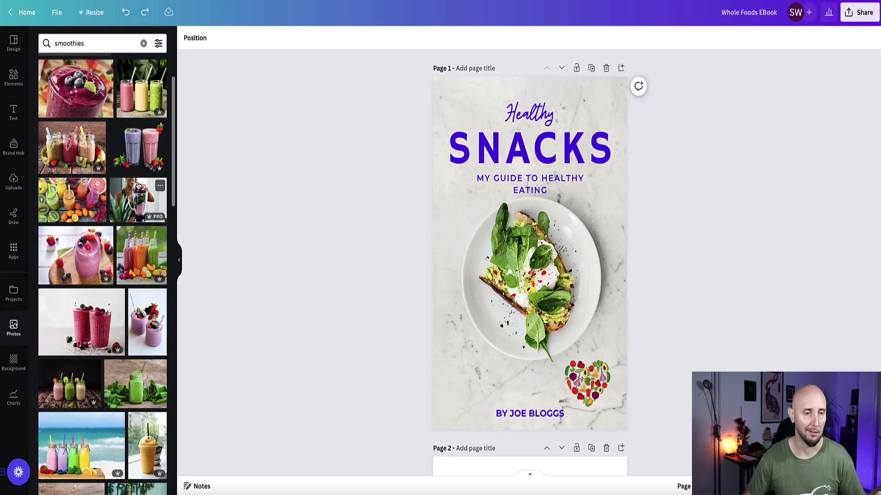
pyautogui.scroll(-6, 138, 185)
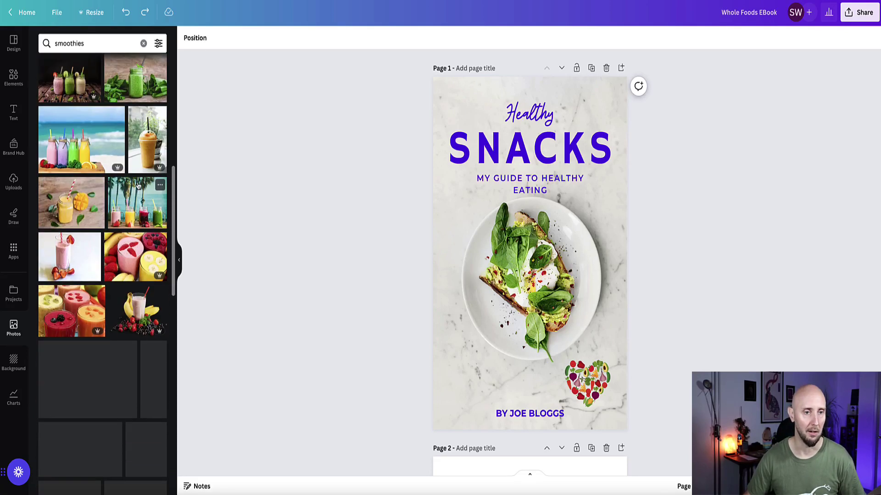
pyautogui.scroll(3, 138, 185)
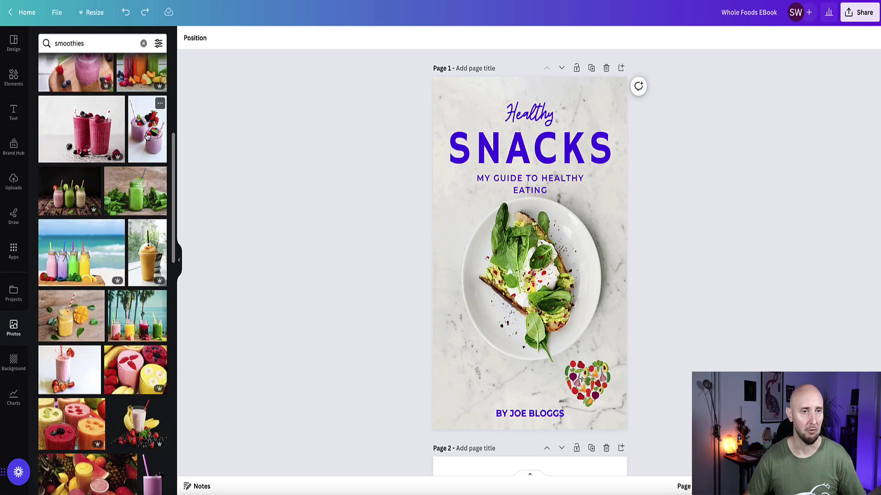
pyautogui.moveTo(147, 135); pyautogui.dragTo(432, 215)
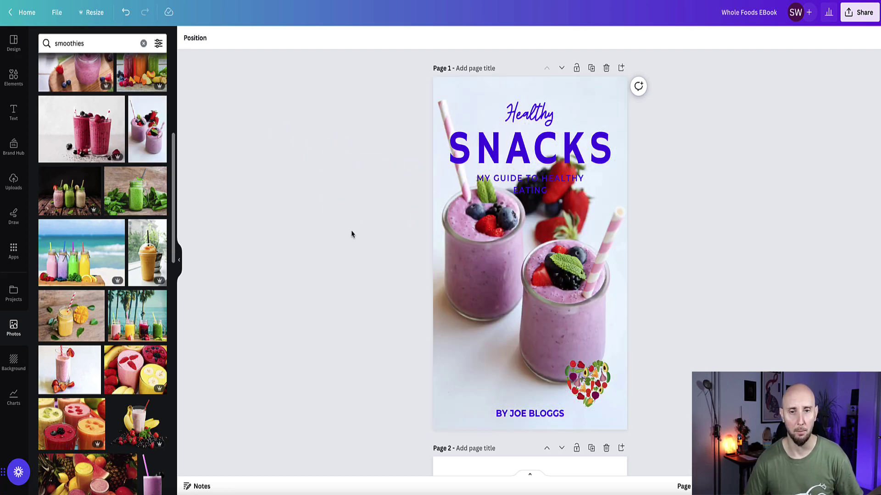
pyautogui.hotkey('ctrl', 'z')
# Scroll down to the page 2 Contents page listing three chapters.
pyautogui.scroll(-5, 422, 228)
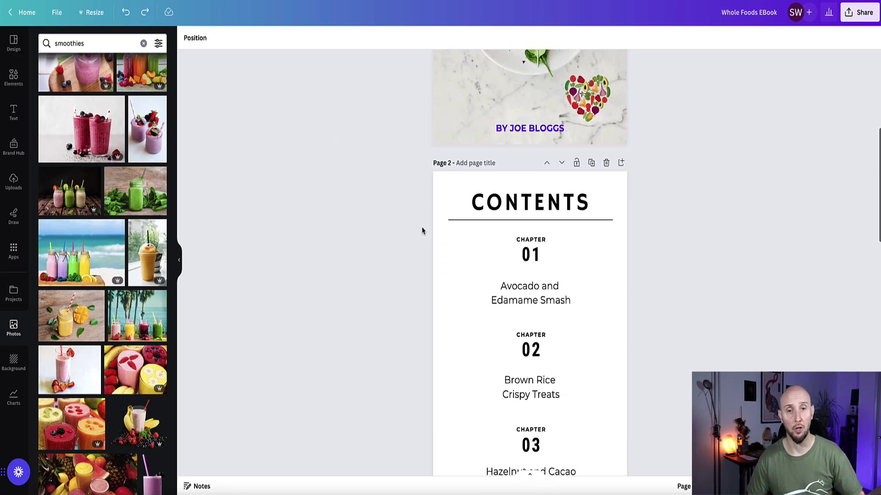
pyautogui.scroll(-2, 422, 230)
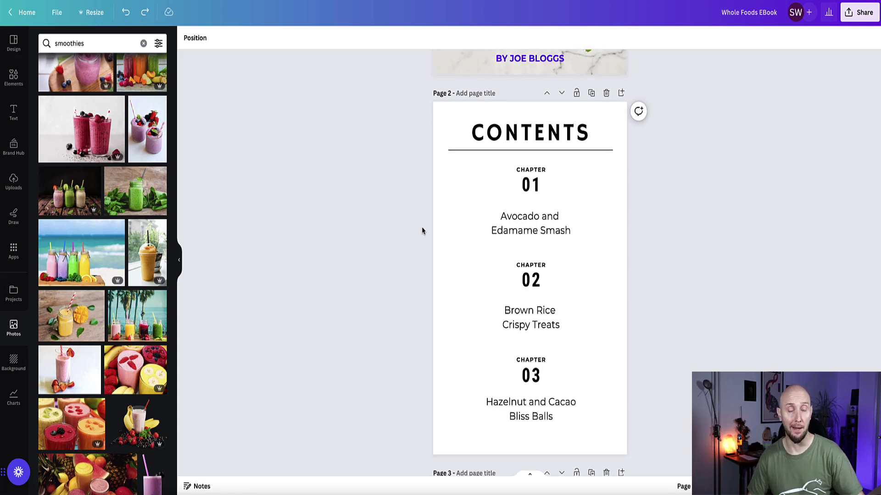
pyautogui.scroll(-1, 422, 231)
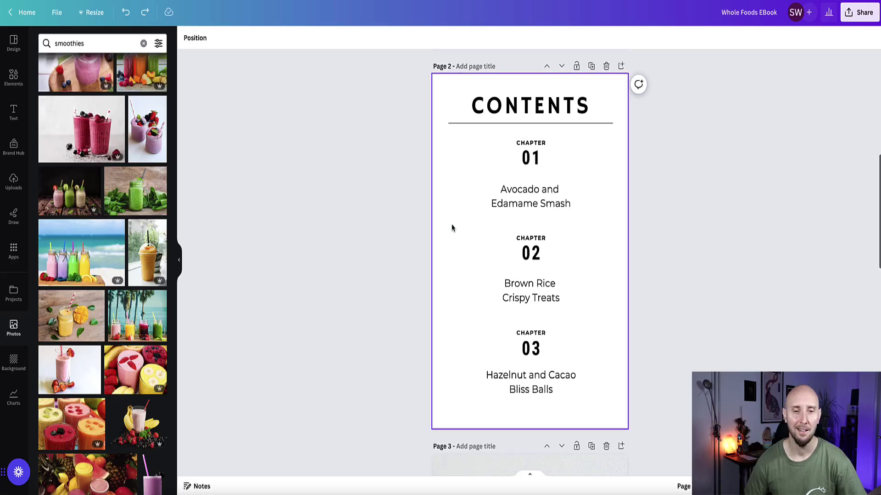
pyautogui.scroll(-4, 452, 228)
pyautogui.scroll(3, 450, 229)
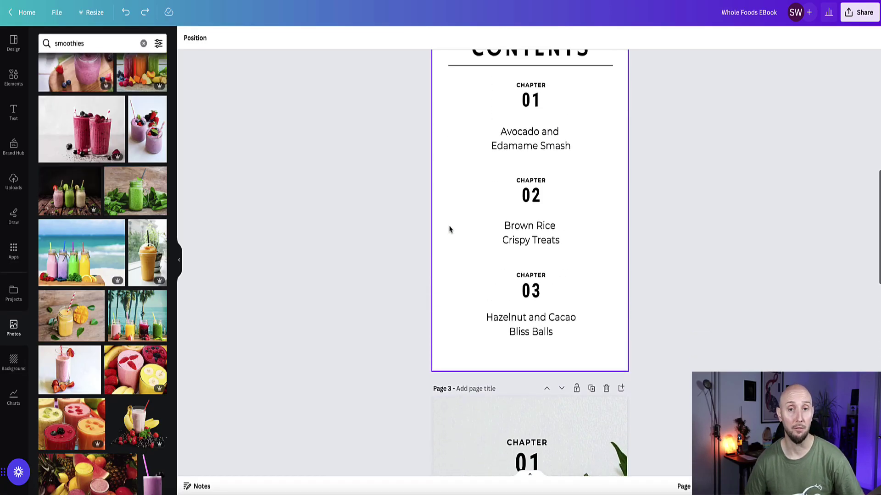
pyautogui.scroll(2, 449, 230)
pyautogui.scroll(1, 550, 161)
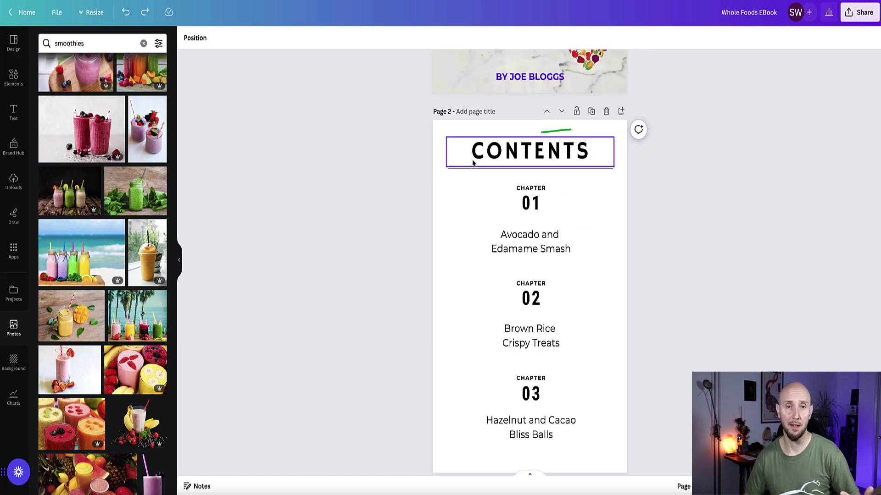
# Duplicate the Contents page and renumber its chapters 01 and 02 to 04 and 05.
pyautogui.click(592, 111)
pyautogui.scroll(6, 561, 143)
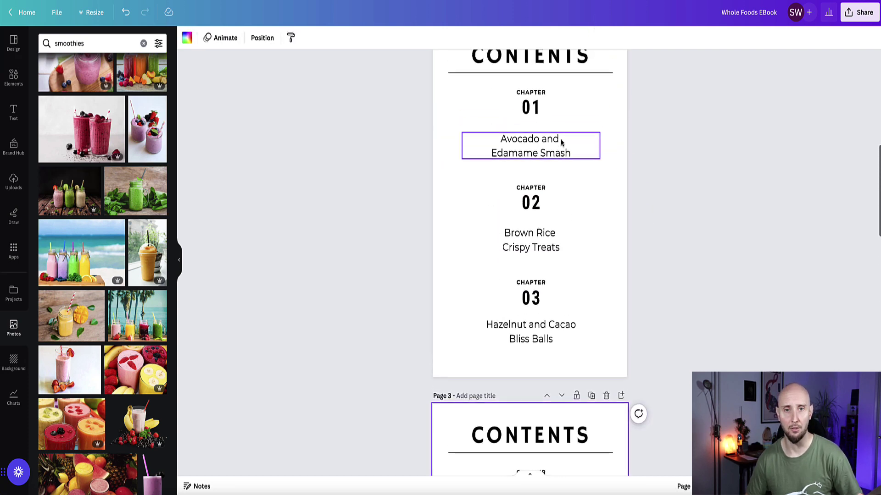
pyautogui.scroll(-6, 561, 142)
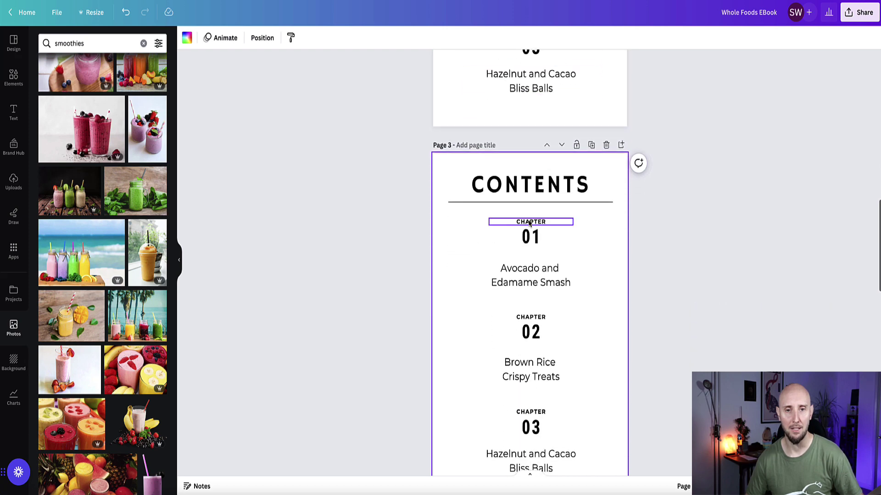
pyautogui.click(534, 235)
pyautogui.doubleClick(537, 235)
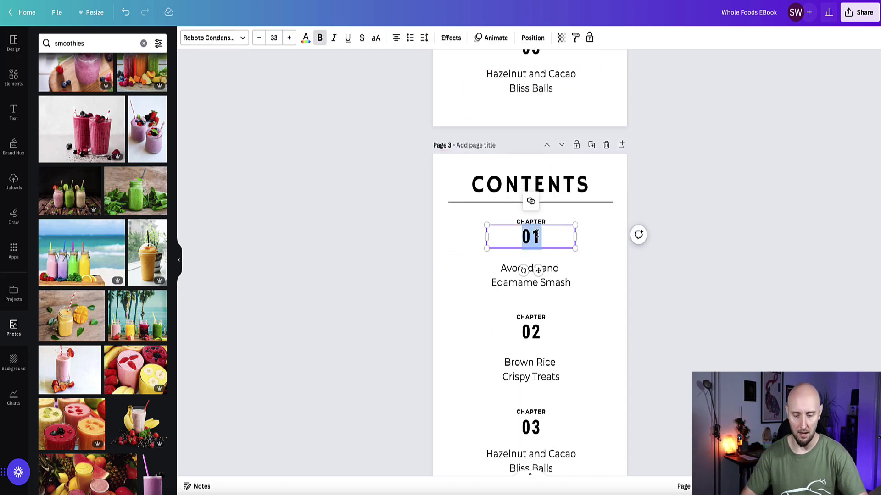
pyautogui.write('04')
pyautogui.click(539, 337)
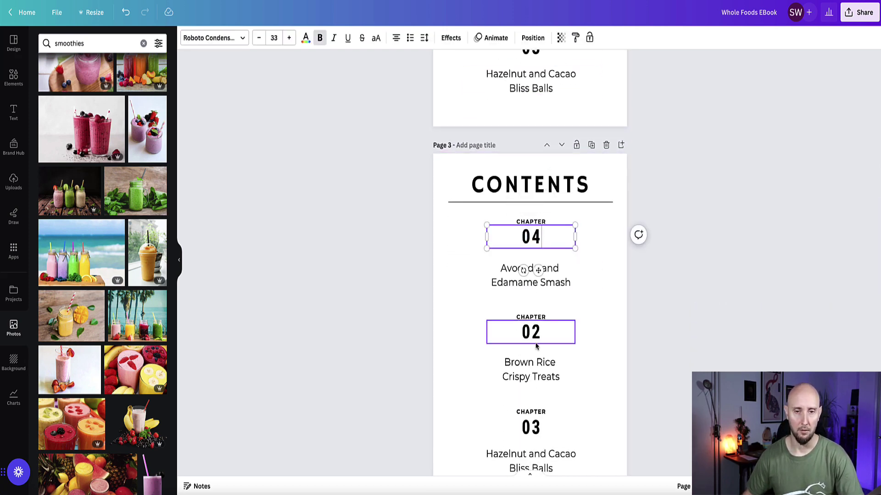
pyautogui.doubleClick(539, 335)
pyautogui.write('05')
# Scroll down to page 4, the Chapter 01 Lunch opener.
pyautogui.scroll(7, 601, 257)
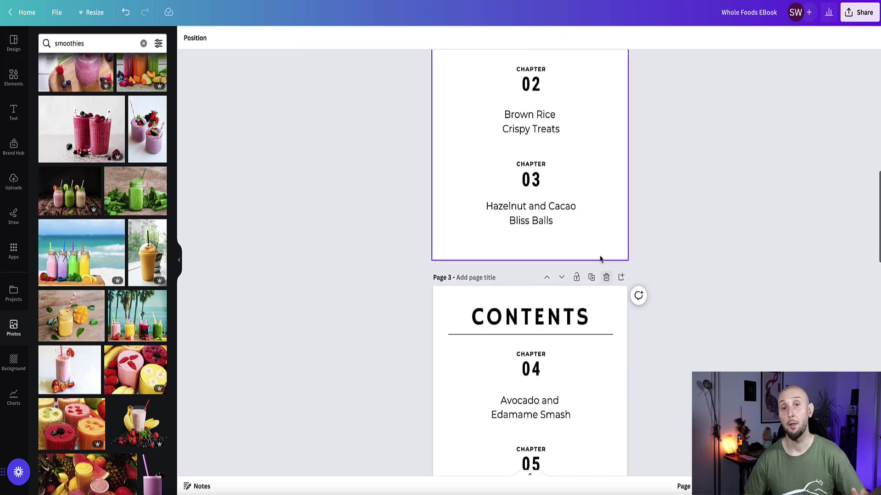
pyautogui.scroll(-3, 602, 258)
pyautogui.scroll(-3, 601, 257)
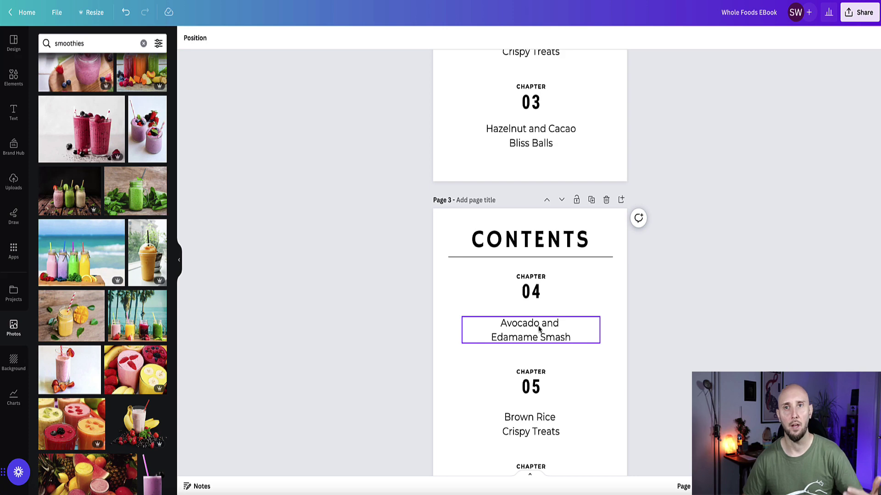
pyautogui.scroll(-1, 582, 334)
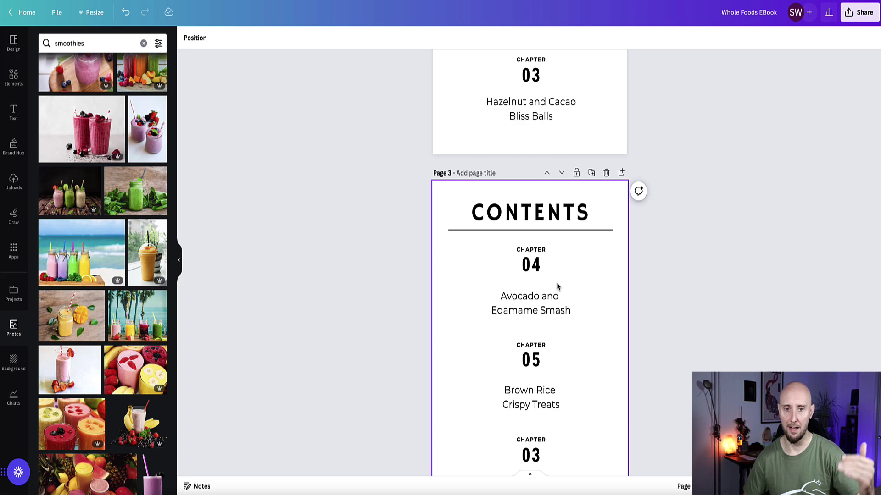
pyautogui.scroll(-9, 557, 286)
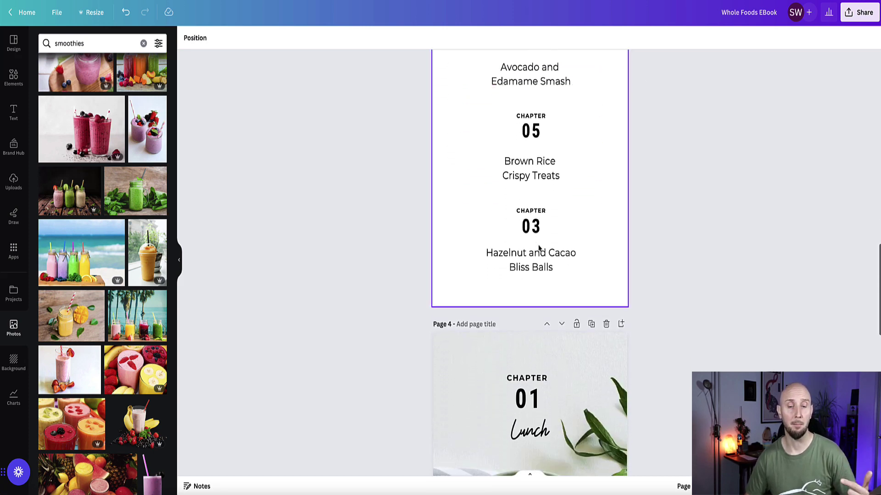
pyautogui.scroll(-3, 541, 247)
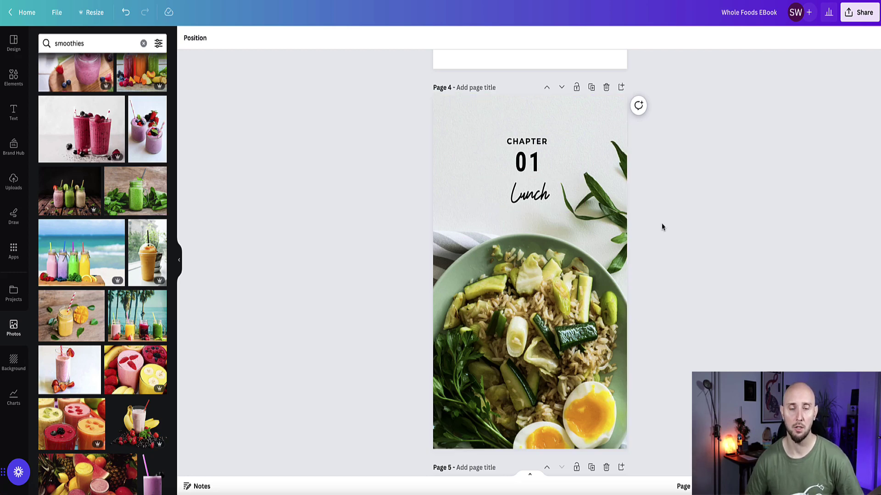
# Place a cartoon boy-with-plates healthy-food graphic at the Lunch page's lower left.
pyautogui.scroll(-1, 651, 243)
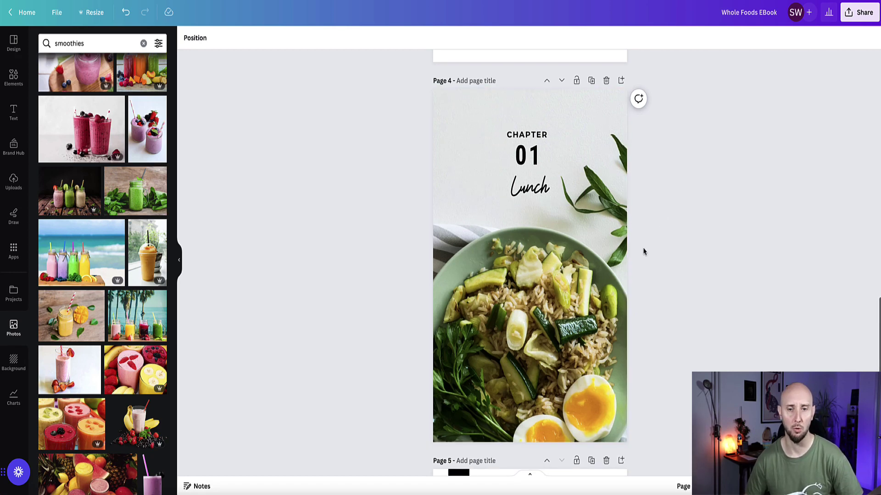
pyautogui.click(549, 305)
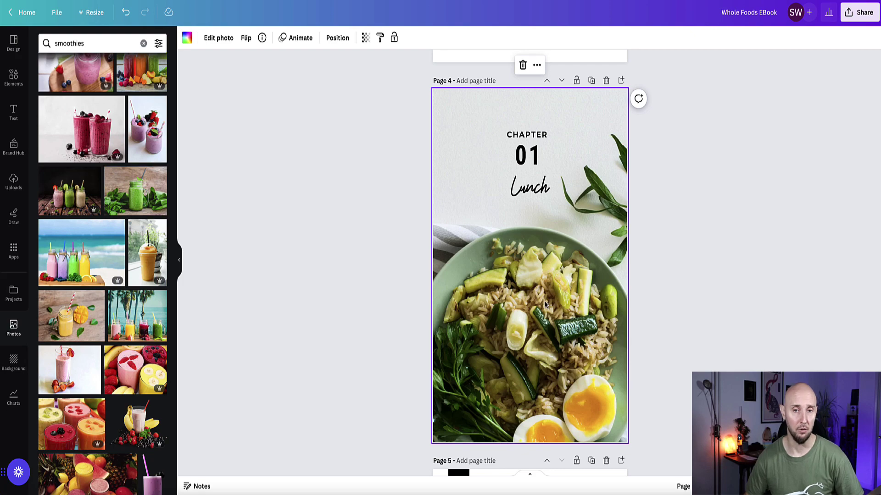
pyautogui.click(14, 77)
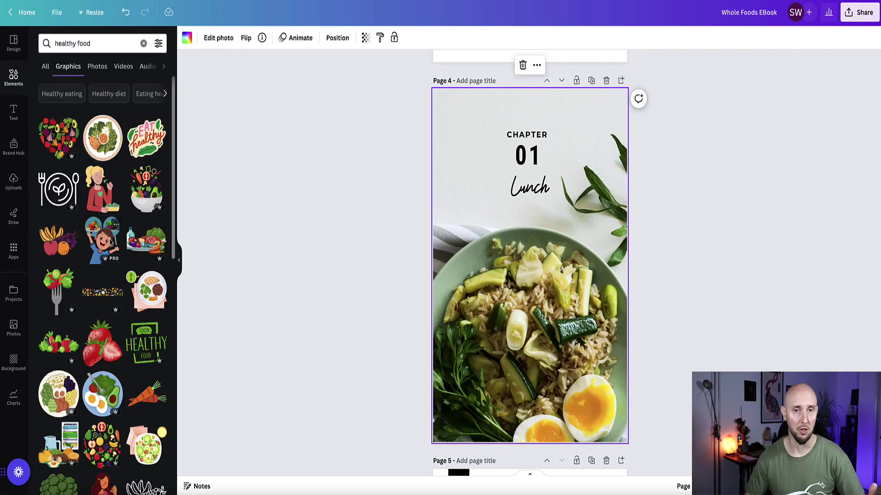
pyautogui.moveTo(102, 239); pyautogui.dragTo(541, 207)
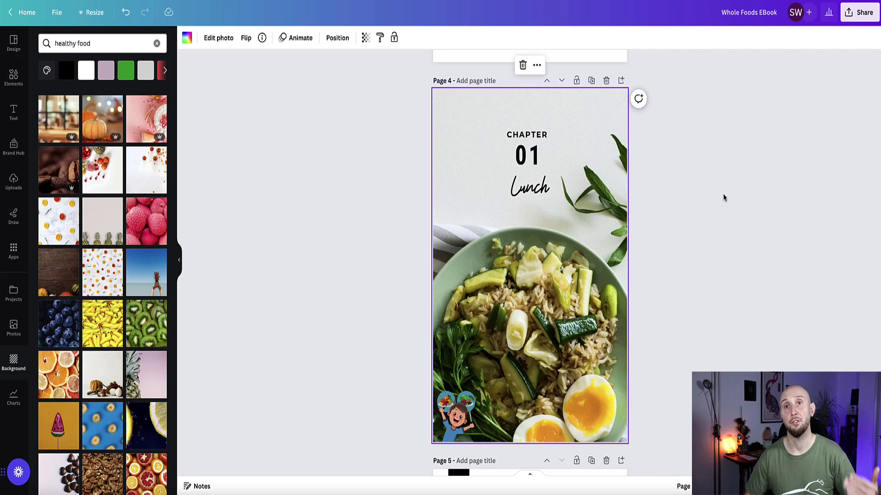
pyautogui.click(718, 198)
pyautogui.scroll(-6, 589, 252)
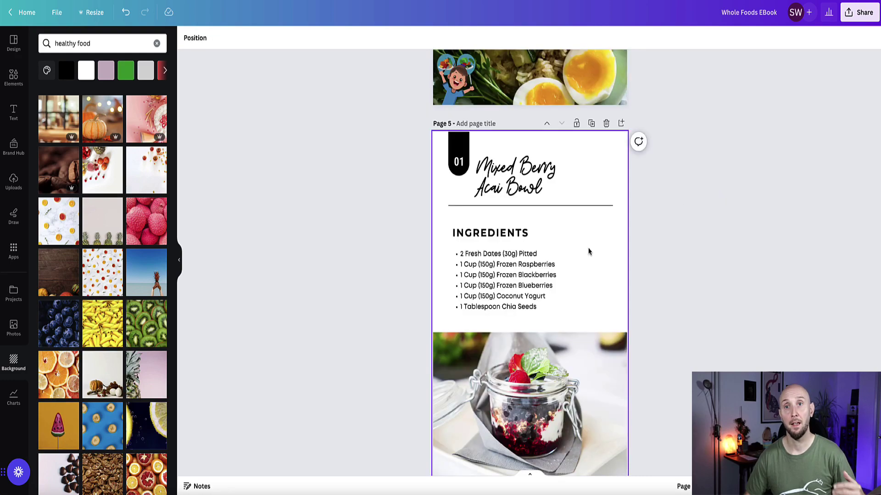
pyautogui.scroll(-2, 589, 251)
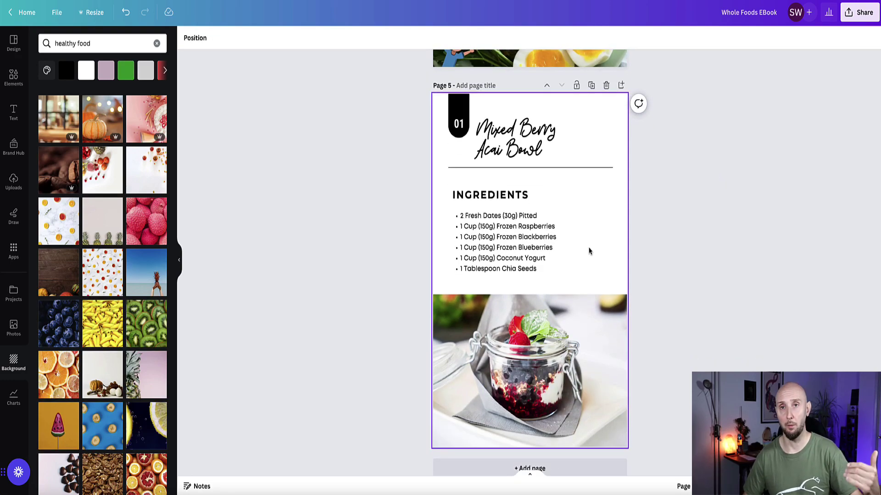
pyautogui.scroll(-1, 578, 229)
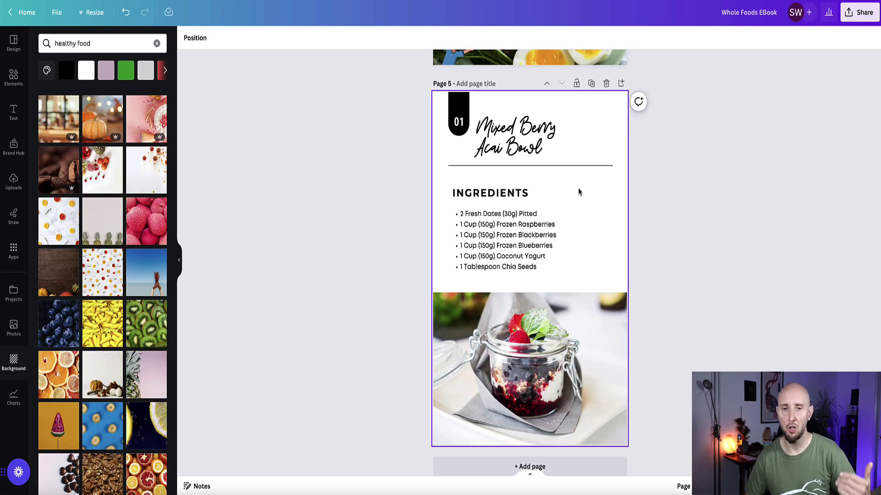
# Duplicate the acai bowl page as page 6, delete its photo and ingredients, and widen the title box.
pyautogui.click(591, 83)
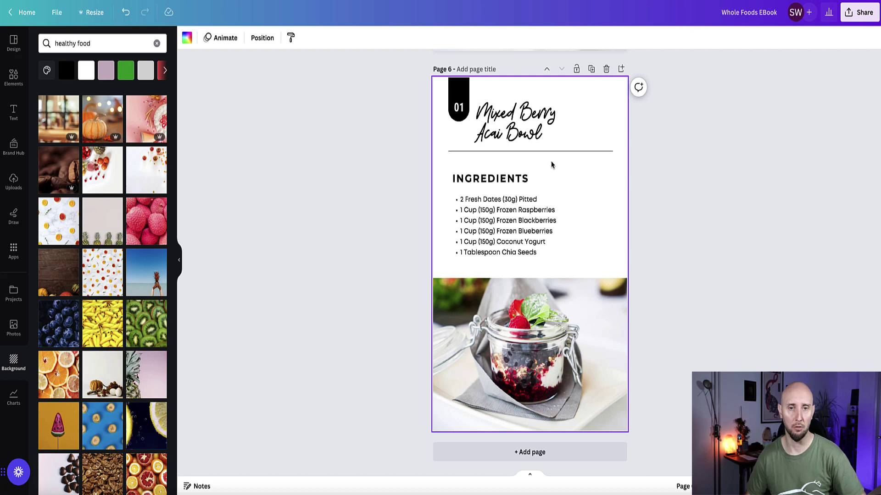
pyautogui.hotkey('ctrl', 'z')
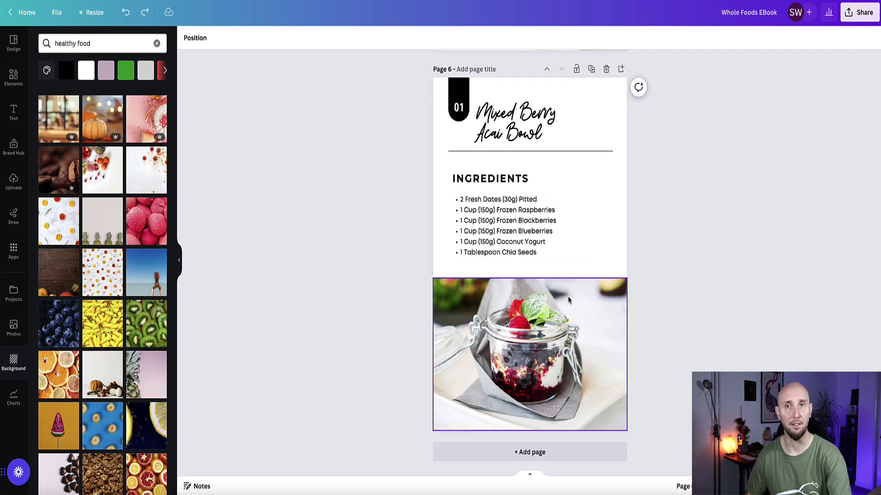
pyautogui.hotkey('ctrl', 'y')
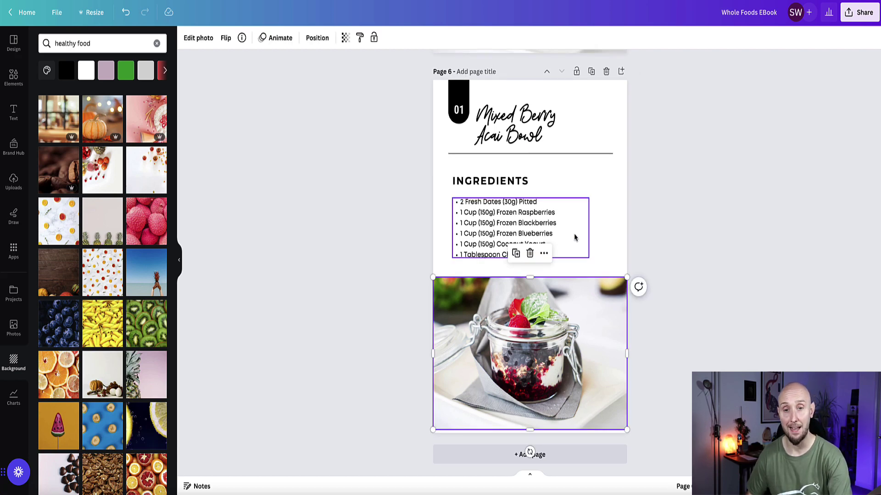
pyautogui.press('Delete')
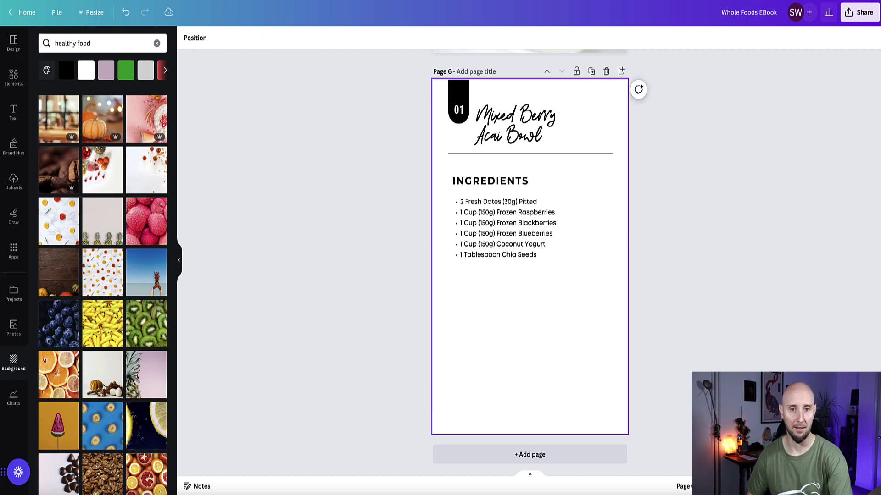
pyautogui.click(531, 238)
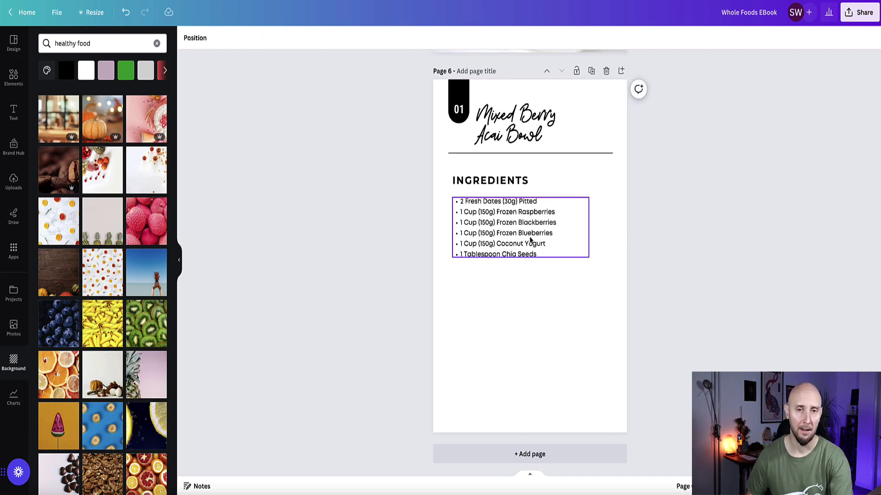
pyautogui.click(520, 174)
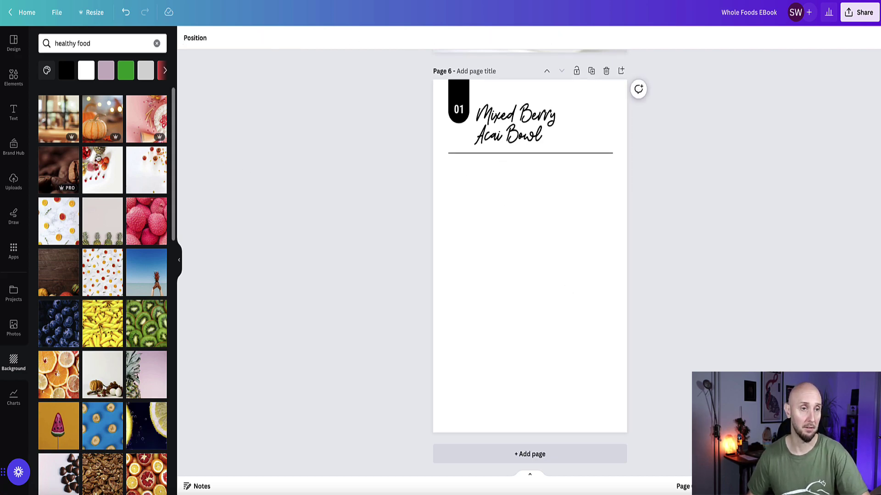
pyautogui.click(547, 134)
pyautogui.moveTo(477, 131); pyautogui.dragTo(471, 128)
# Widen the title box and change it to 'Benefits of Mixed Berry Acai Bowl' at a smaller size.
pyautogui.moveTo(614, 124); pyautogui.dragTo(623, 124)
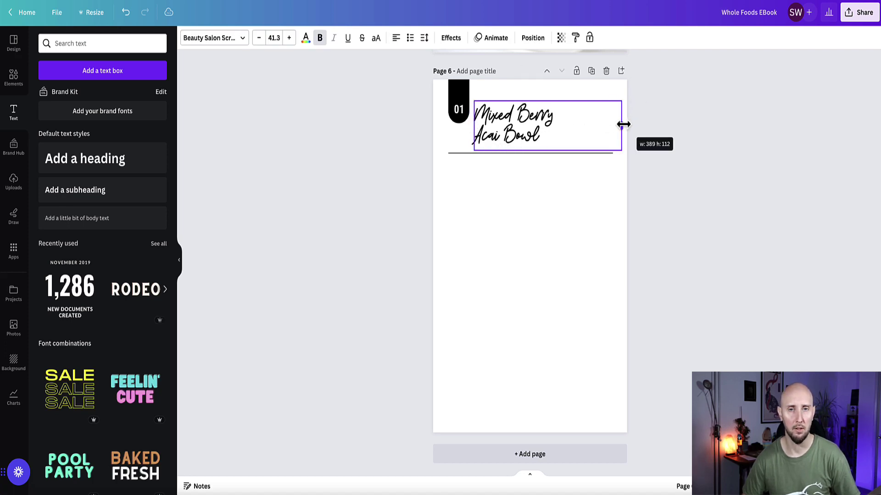
pyautogui.moveTo(566, 129); pyautogui.dragTo(572, 130)
pyautogui.click(487, 117)
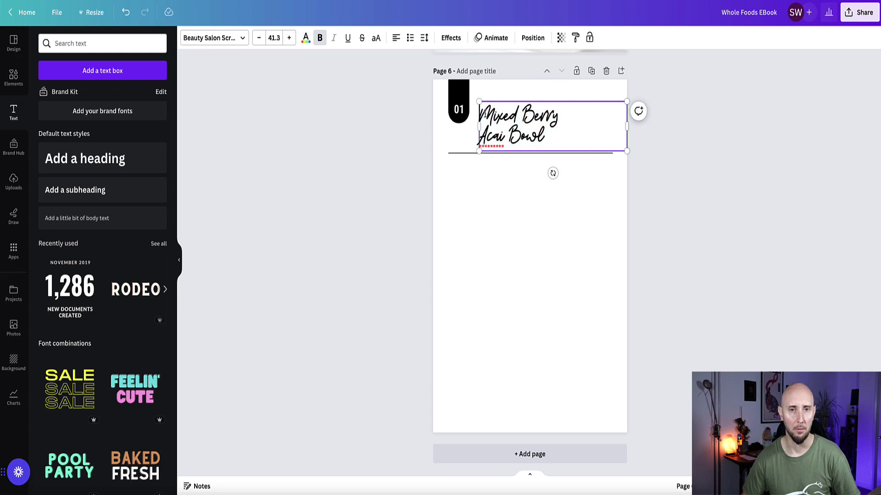
pyautogui.tripleClick(487, 117)
pyautogui.click(480, 115)
pyautogui.write('Benefits of')
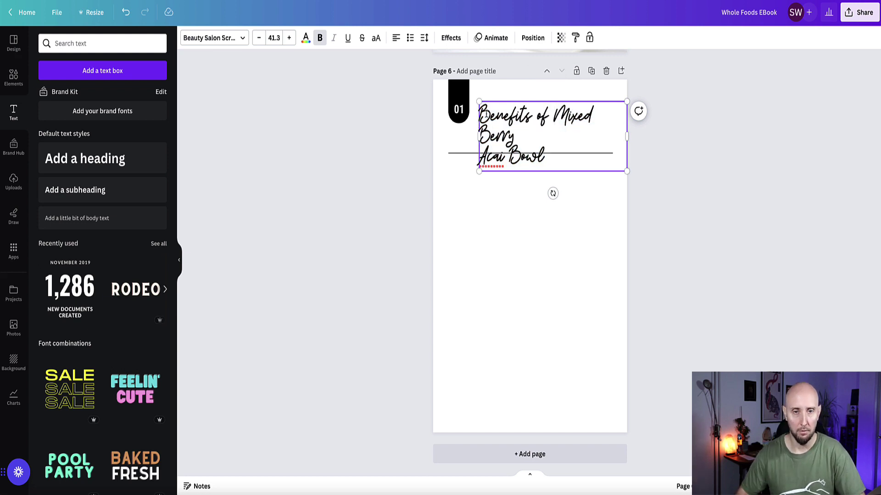
pyautogui.click(257, 38)
pyautogui.click(257, 37)
pyautogui.click(257, 37)
pyautogui.click(257, 37)
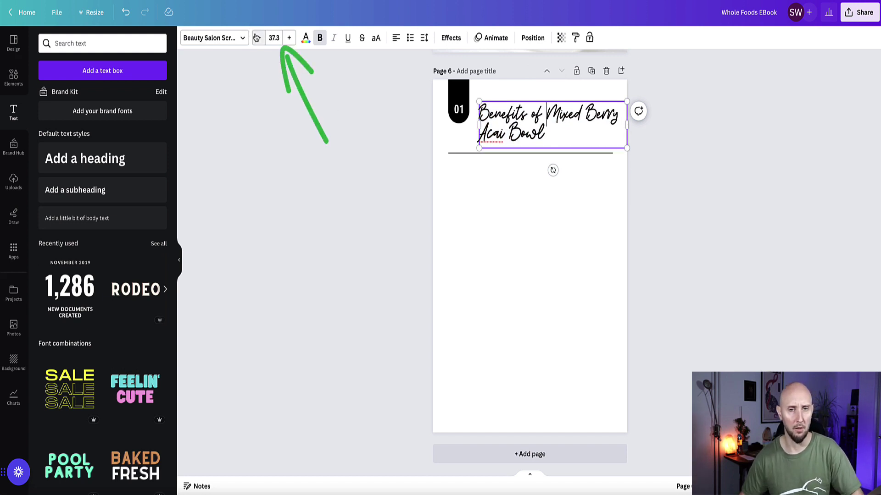
pyautogui.click(257, 38)
pyautogui.click(244, 167)
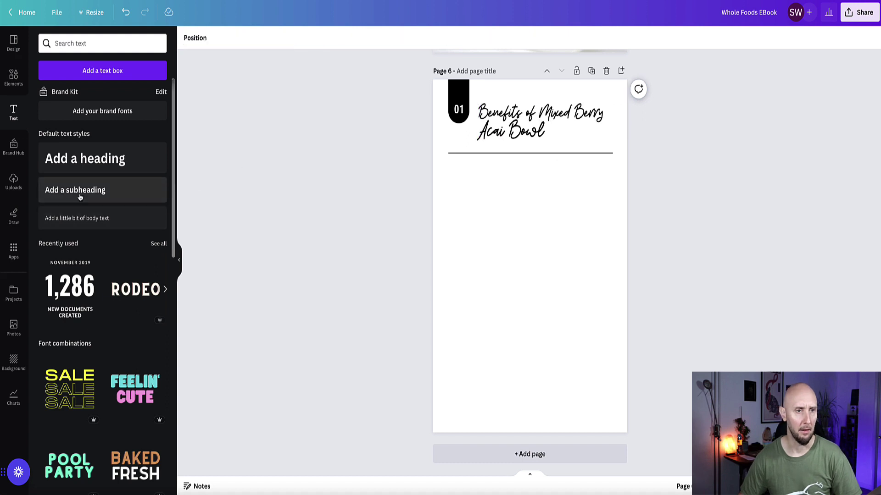
# Add a one-line subheading 'Health Benefits of The Acai Bowl' below the rule.
pyautogui.moveTo(122, 194); pyautogui.dragTo(527, 176)
pyautogui.press('BackSpace')
pyautogui.write('He')
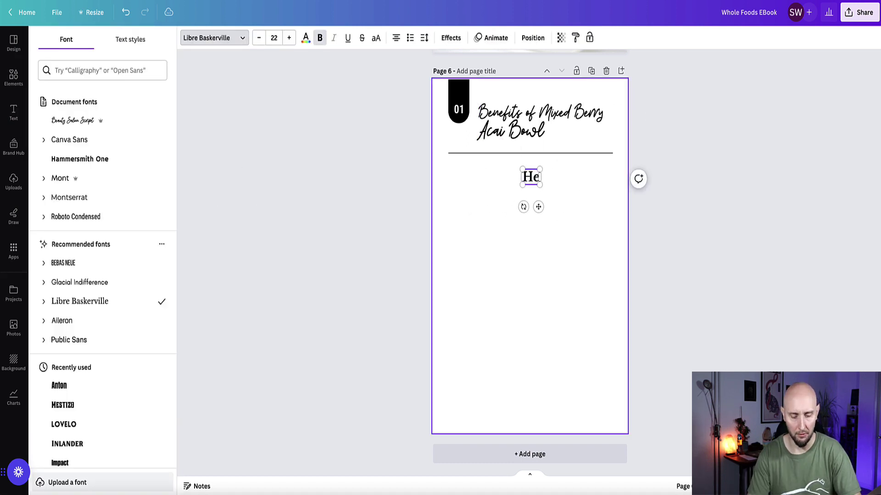
pyautogui.write('alth Benefits of The Acai Bowl')
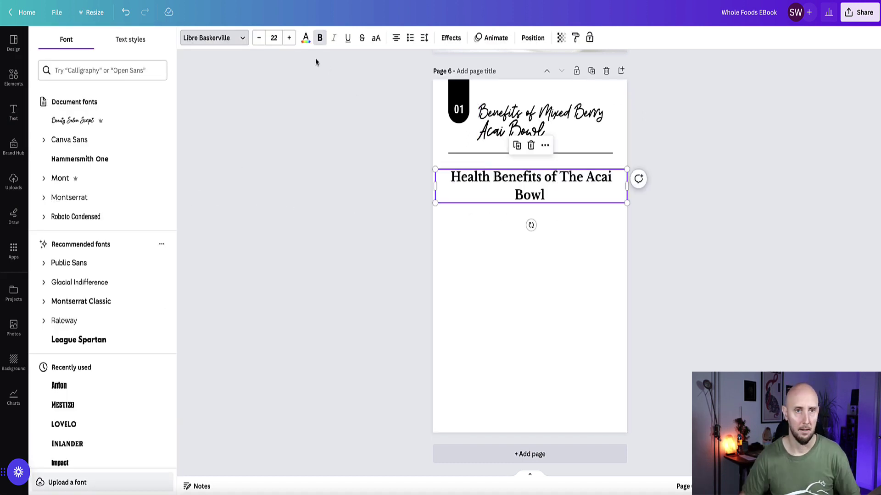
pyautogui.doubleClick(260, 43)
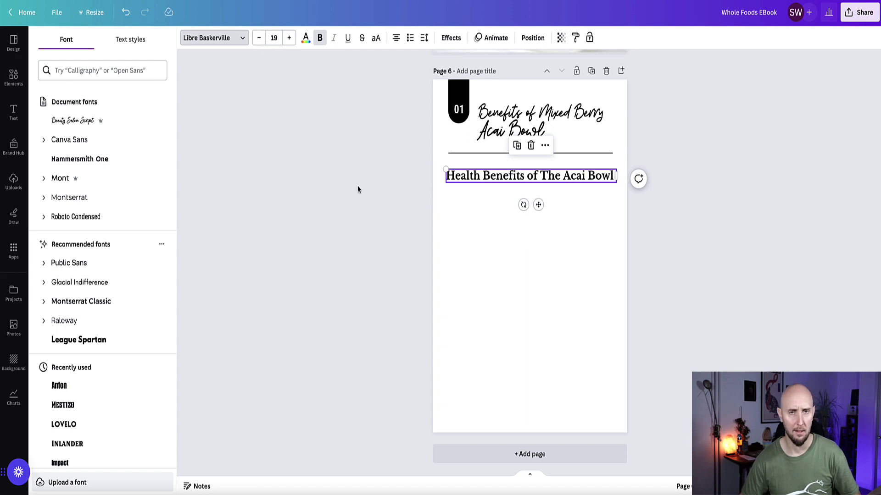
pyautogui.press('Escape')
pyautogui.click(443, 222)
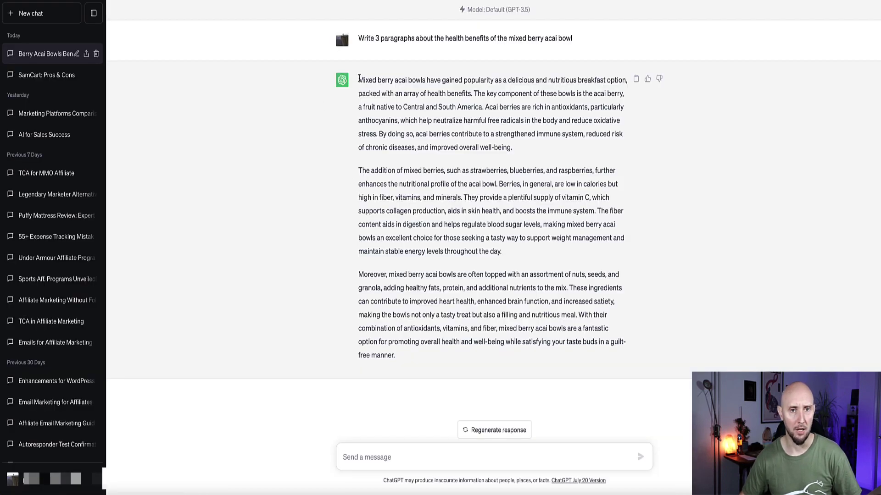
# Select ChatGPT's full three-paragraph answer on mixed berry acai bowl health benefits.
pyautogui.moveTo(359, 78); pyautogui.dragTo(462, 388)
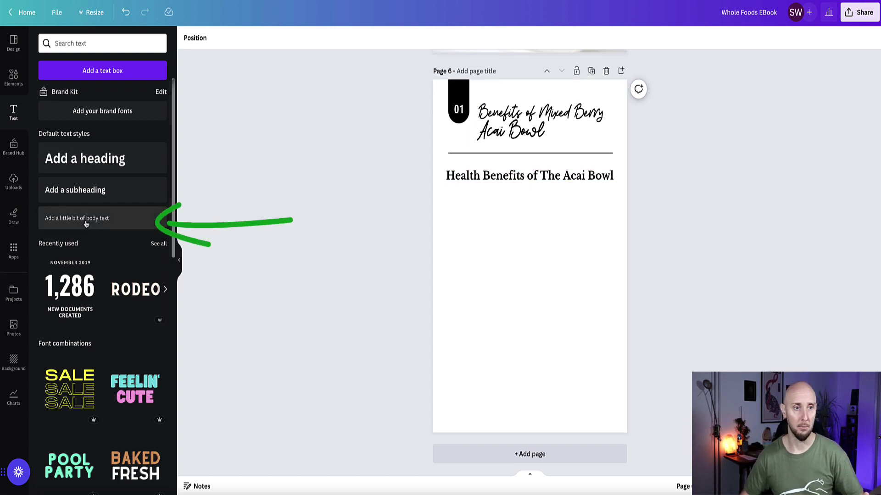
# Add a body text box under the heading and paste ChatGPT's first acai paragraph into it.
pyautogui.moveTo(65, 218); pyautogui.dragTo(471, 200)
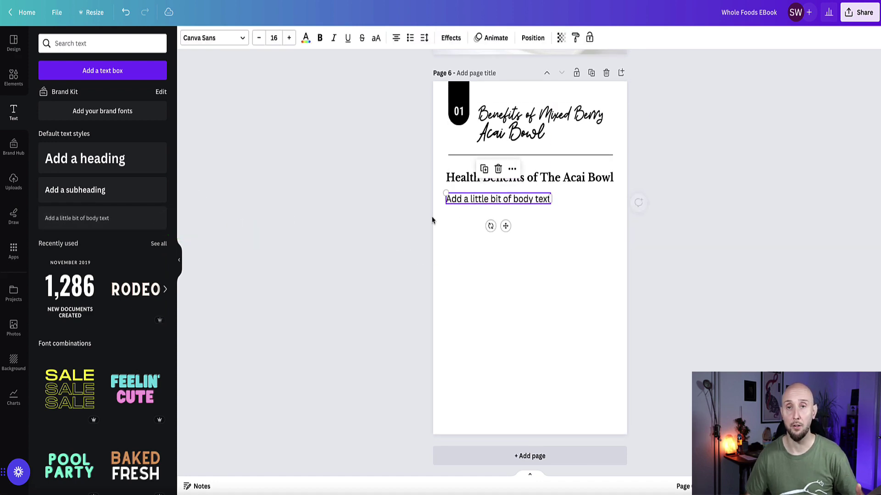
pyautogui.click(284, 71)
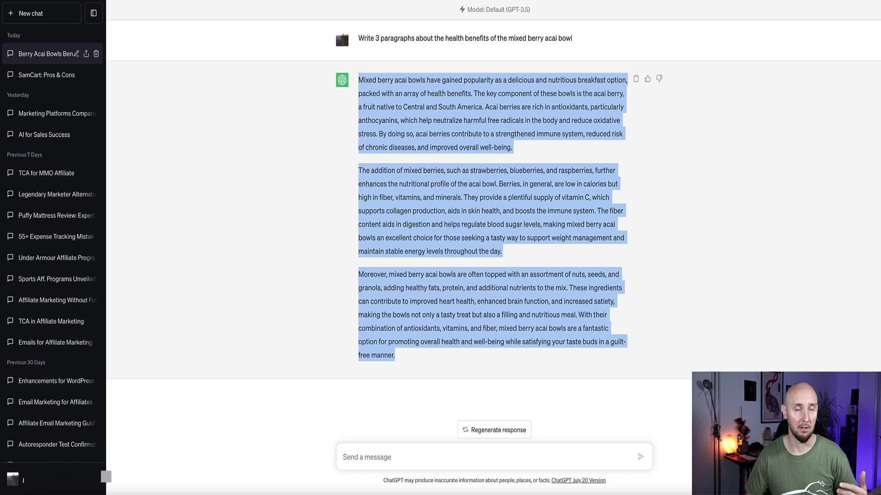
pyautogui.click(519, 120)
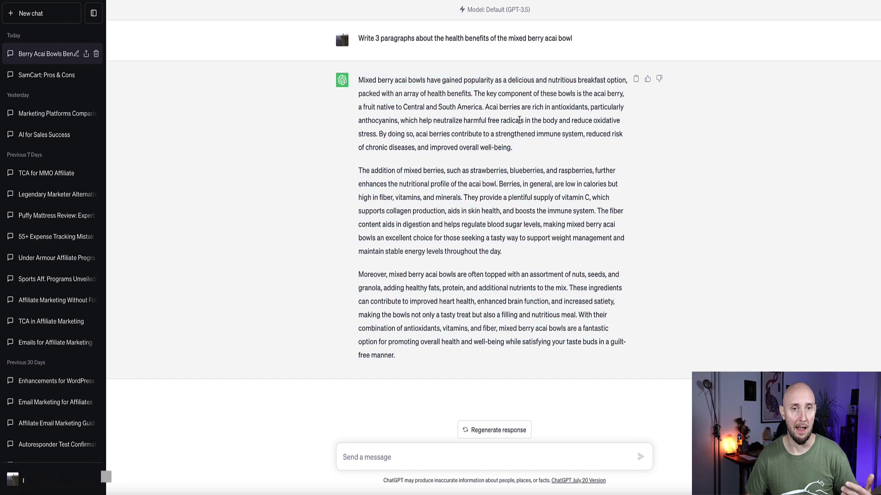
pyautogui.moveTo(524, 155); pyautogui.dragTo(373, 88)
pyautogui.hotkey('ctrl', 'c')
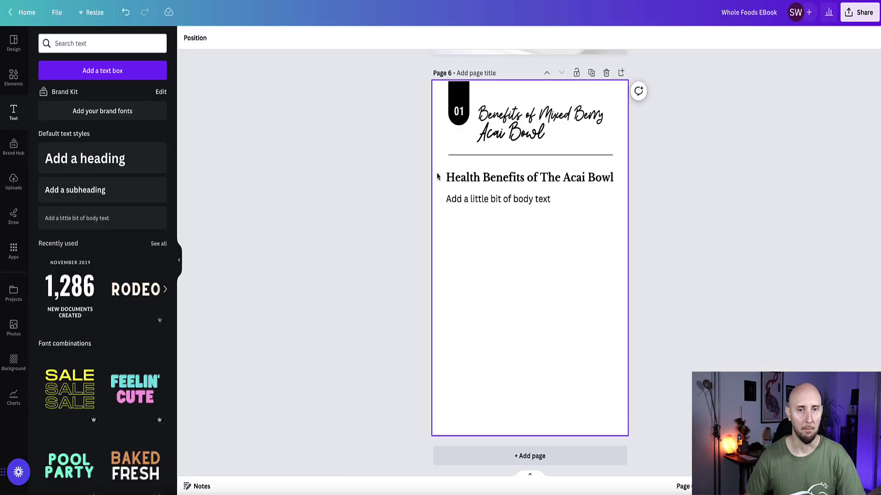
pyautogui.doubleClick(466, 198)
pyautogui.click(467, 199)
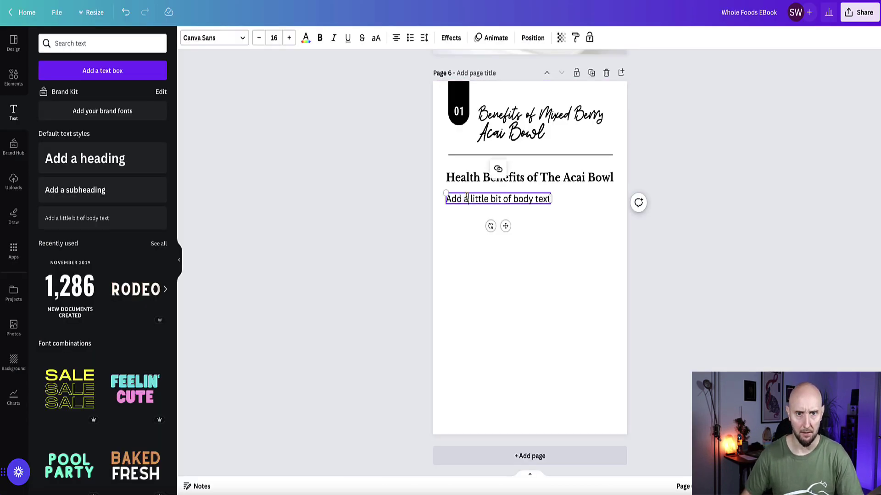
pyautogui.hotkey('ctrl', 'a')
pyautogui.hotkey('ctrl', 'v')
# Widen and left-align the paragraph at size 13, breaking it after 'South America.' and 'health benefits.'.
pyautogui.moveTo(564, 299); pyautogui.dragTo(613, 291)
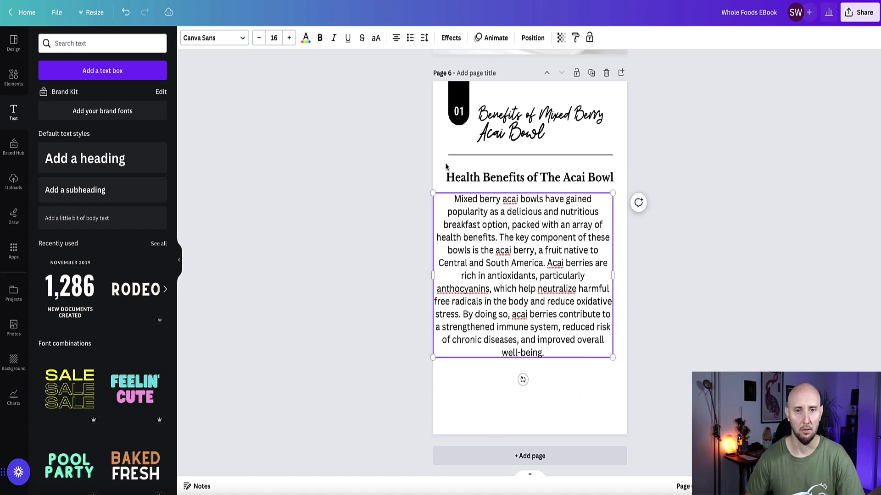
pyautogui.click(395, 37)
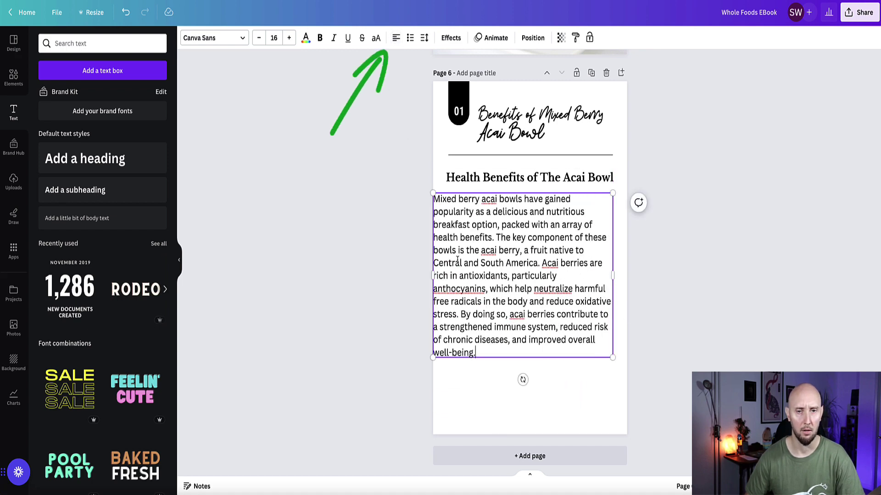
pyautogui.click(259, 38)
pyautogui.click(260, 38)
pyautogui.click(259, 39)
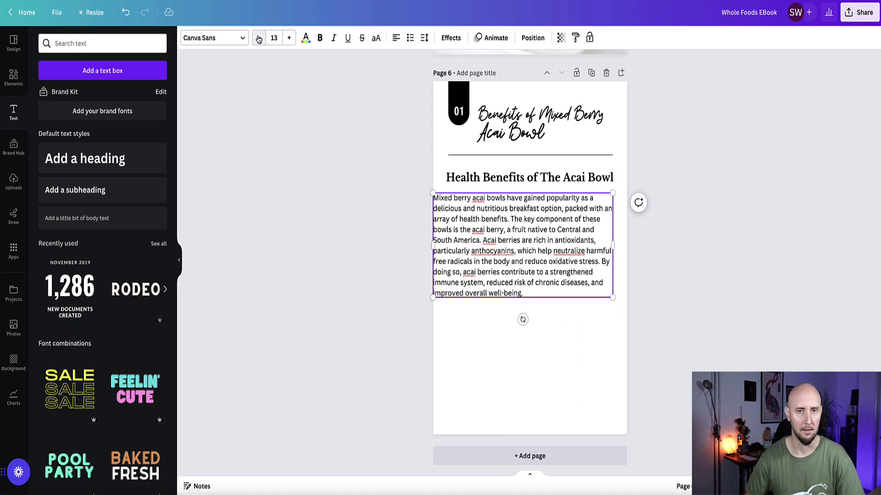
pyautogui.click(482, 241)
pyautogui.press('Return')
pyautogui.press('Return')
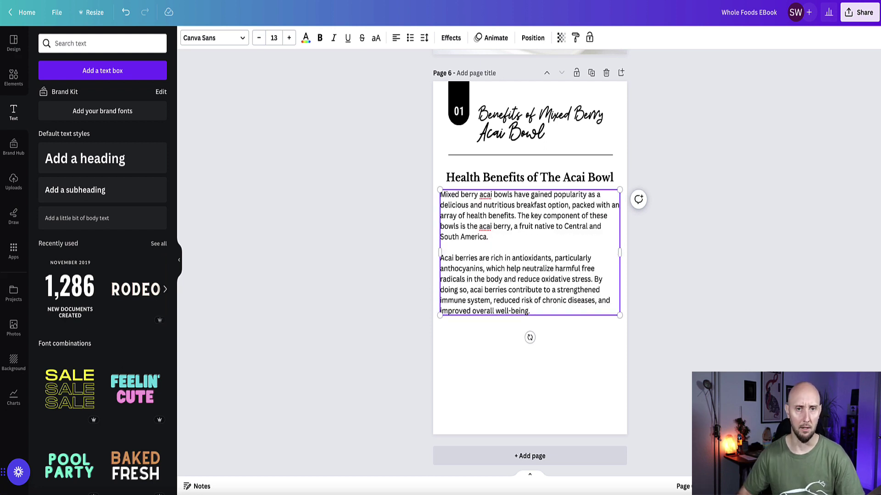
pyautogui.click(532, 388)
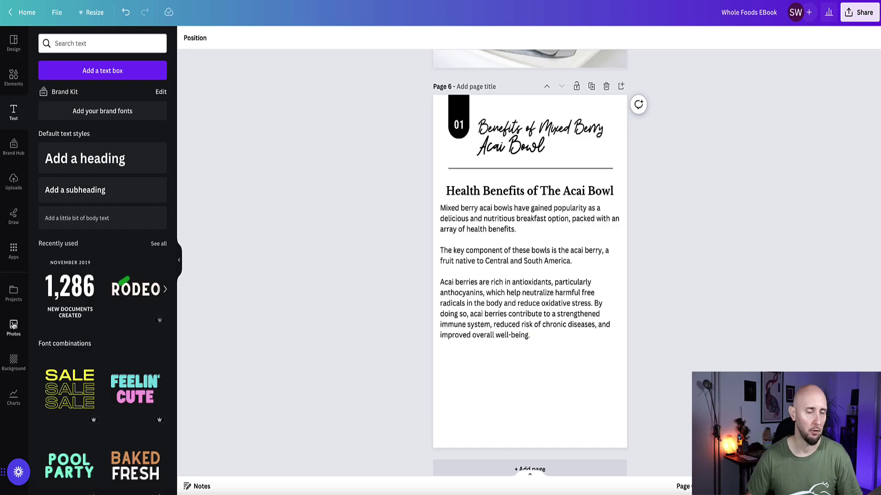
# Search photos for 'acai bowl' and place the pink acai bowl photo below the benefits text.
pyautogui.click(13, 327)
pyautogui.tripleClick(104, 43)
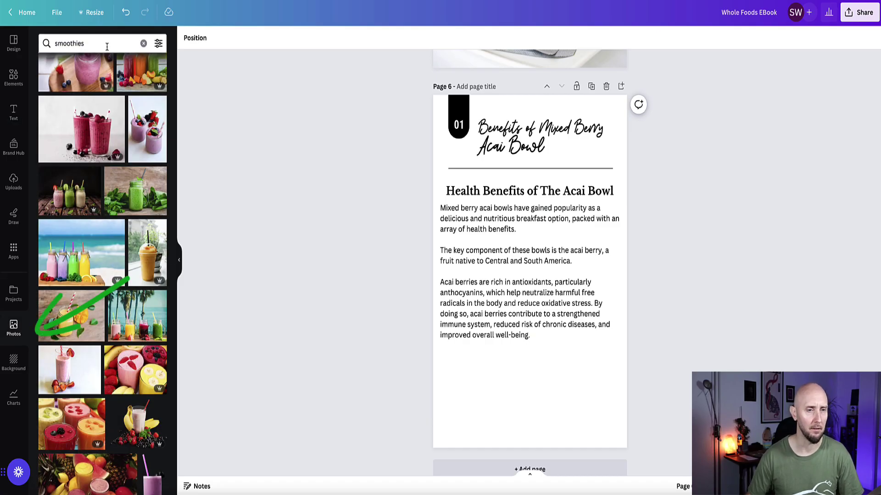
pyautogui.write('acai bowl')
pyautogui.press('Return')
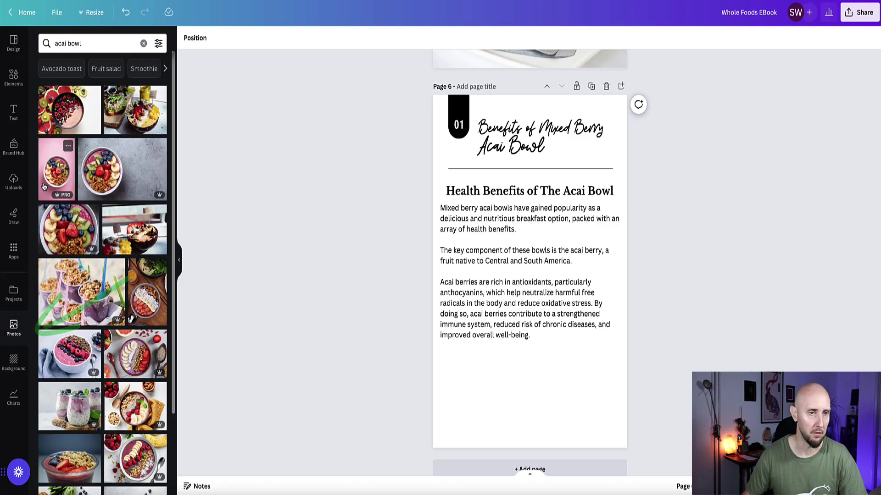
pyautogui.moveTo(69, 158); pyautogui.dragTo(623, 470)
pyautogui.moveTo(607, 441); pyautogui.dragTo(607, 390)
pyautogui.moveTo(523, 258); pyautogui.dragTo(559, 343)
pyautogui.moveTo(592, 376); pyautogui.dragTo(588, 384)
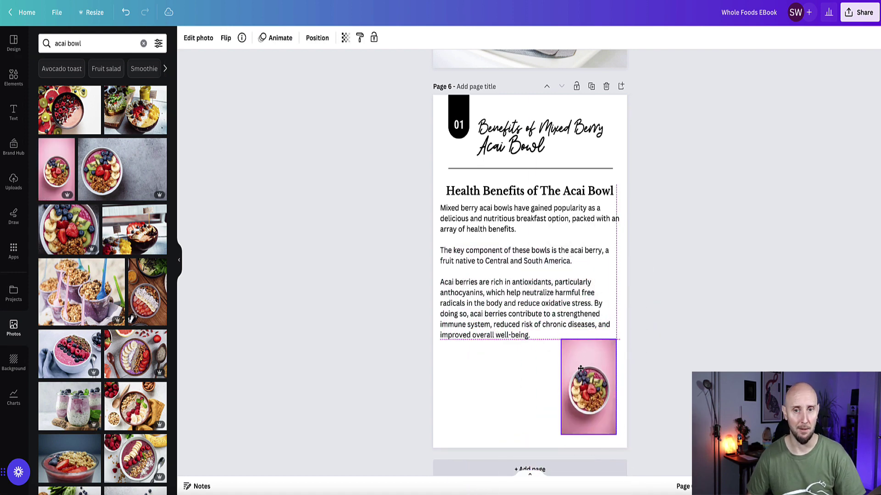
pyautogui.click(667, 369)
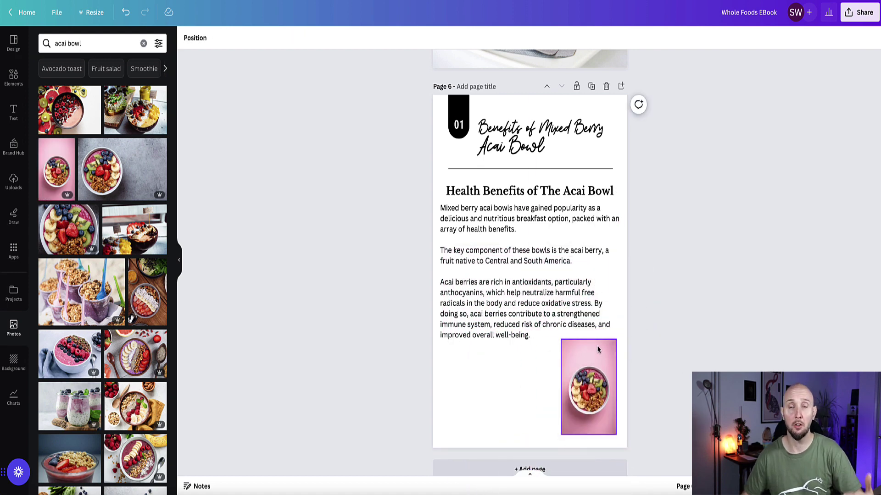
# Remove the photo's pink background with BG Remover, then enlarge it into the bottom right corner.
pyautogui.click(571, 351)
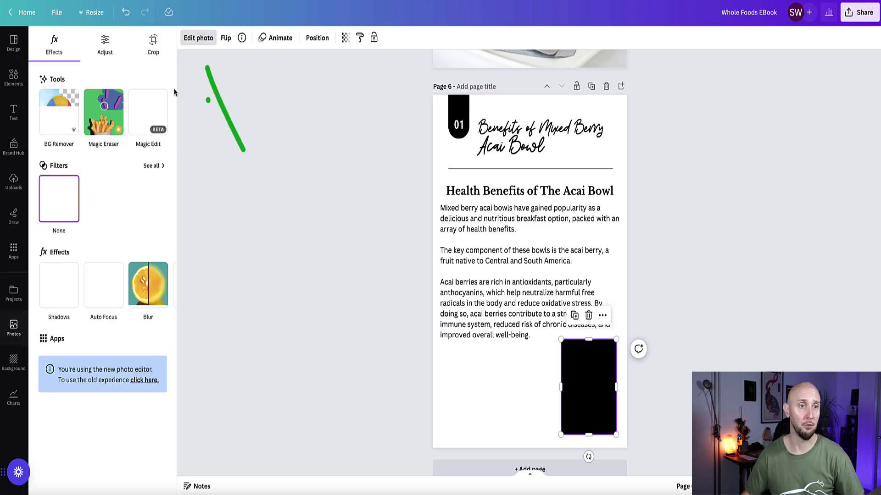
pyautogui.click(198, 37)
pyautogui.click(59, 113)
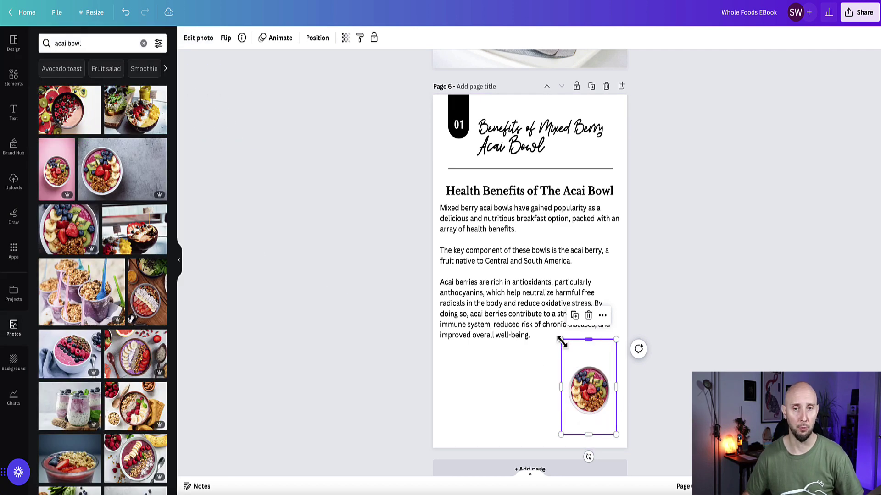
pyautogui.moveTo(560, 338); pyautogui.dragTo(535, 294)
pyautogui.moveTo(581, 371); pyautogui.dragTo(589, 393)
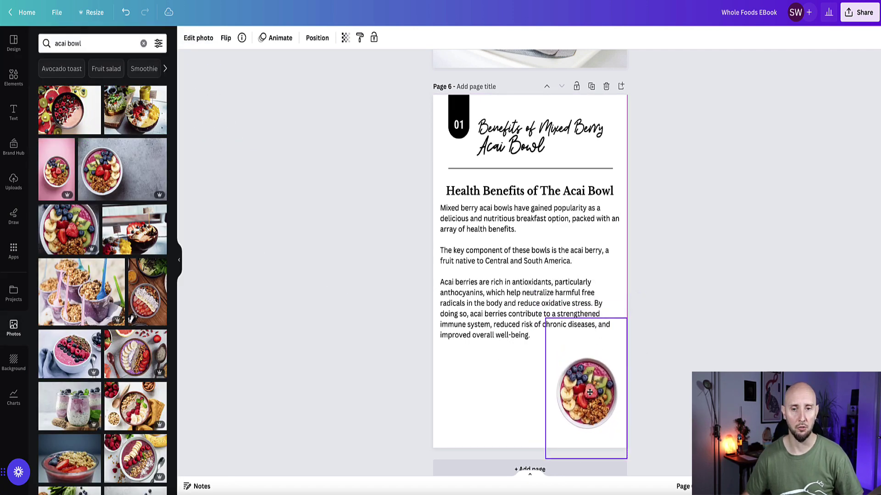
pyautogui.click(805, 191)
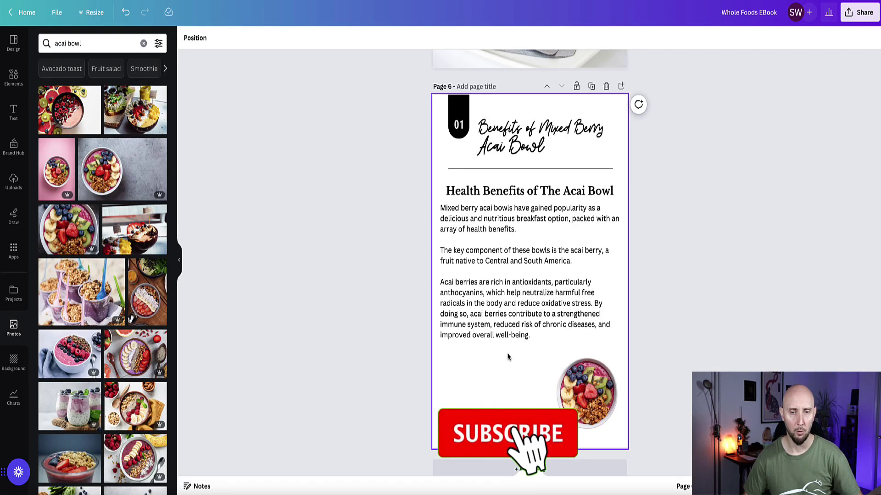
pyautogui.click(352, 354)
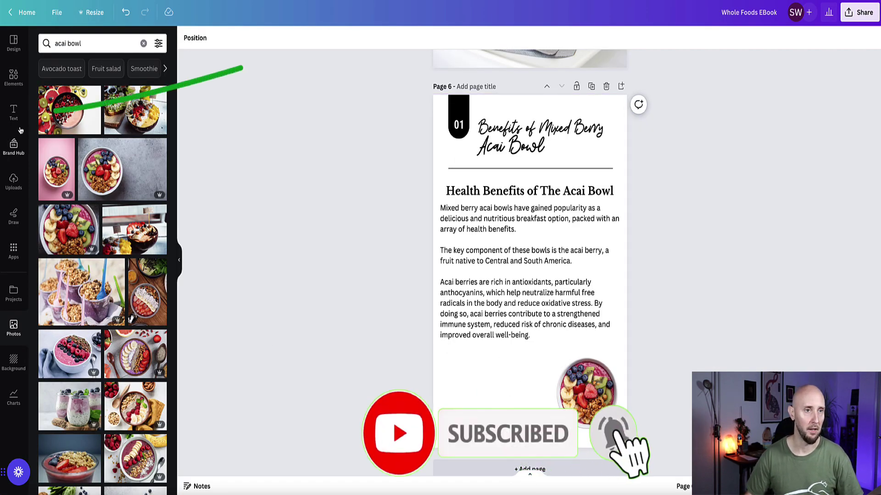
# Add a new body text box at size 13, aligned with the left margin.
pyautogui.click(13, 112)
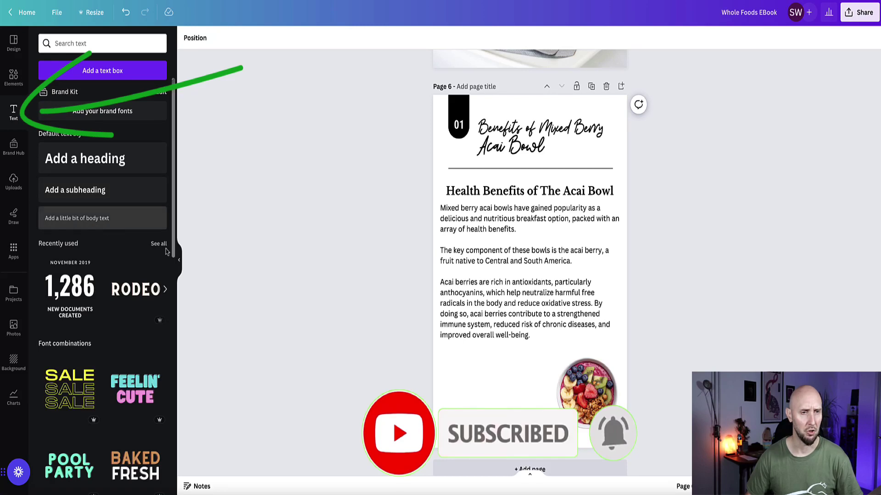
pyautogui.moveTo(80, 218); pyautogui.dragTo(487, 361)
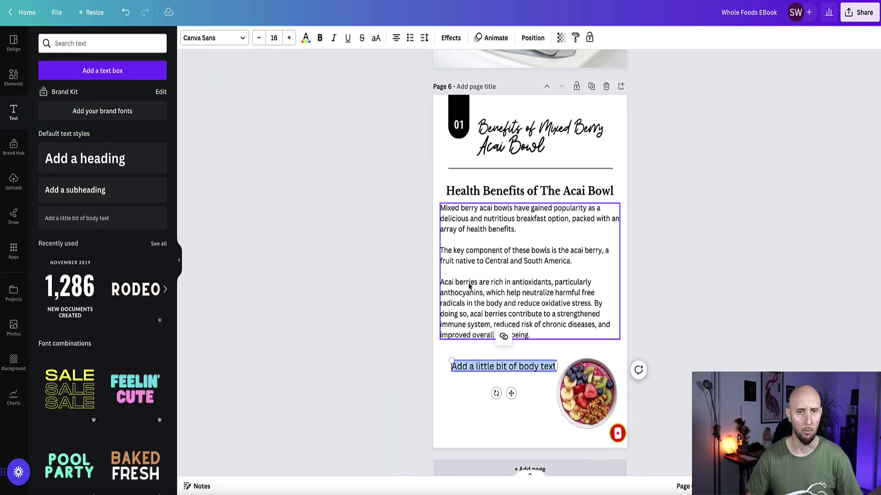
pyautogui.click(475, 300)
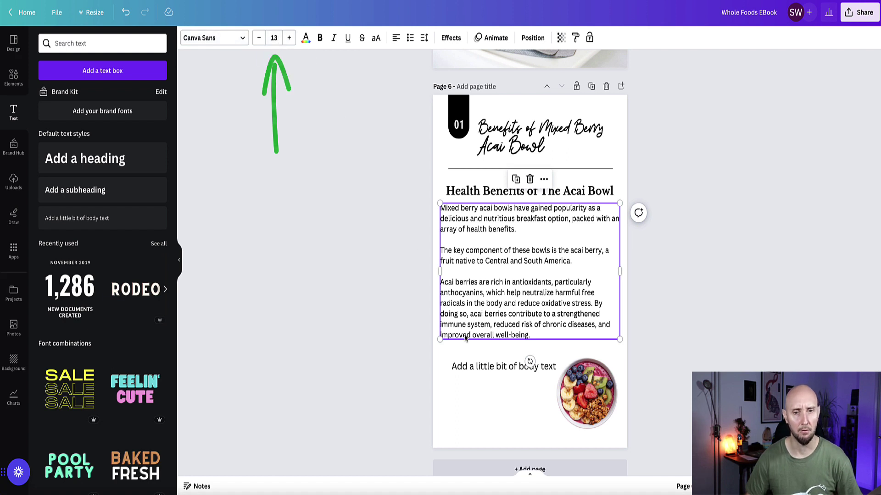
pyautogui.click(487, 365)
pyautogui.click(487, 366)
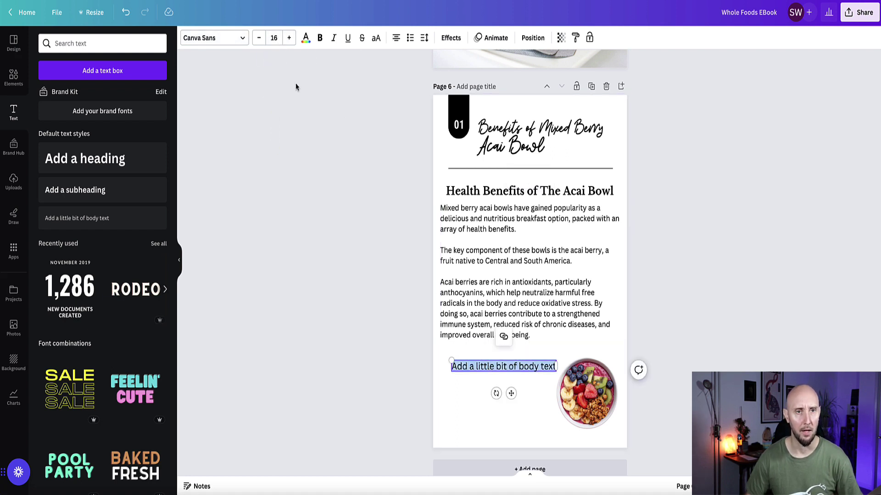
pyautogui.click(258, 38)
pyautogui.click(259, 37)
pyautogui.click(259, 38)
pyautogui.click(487, 373)
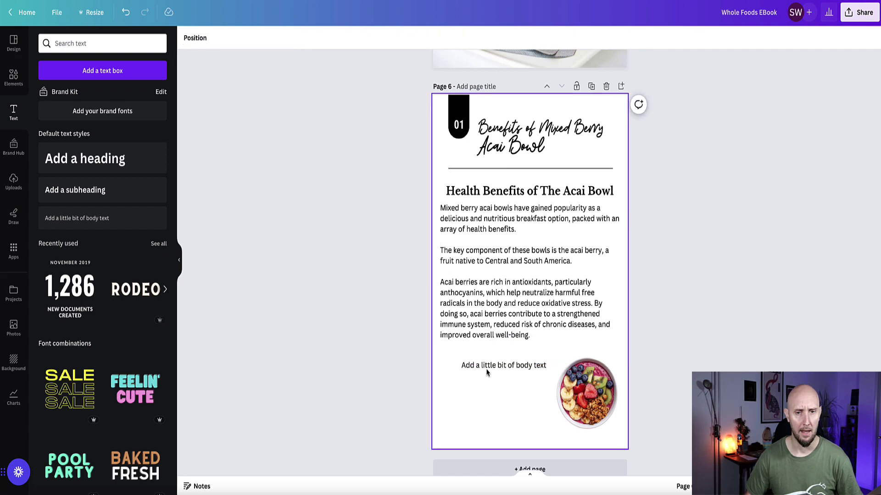
pyautogui.moveTo(487, 373); pyautogui.dragTo(467, 366)
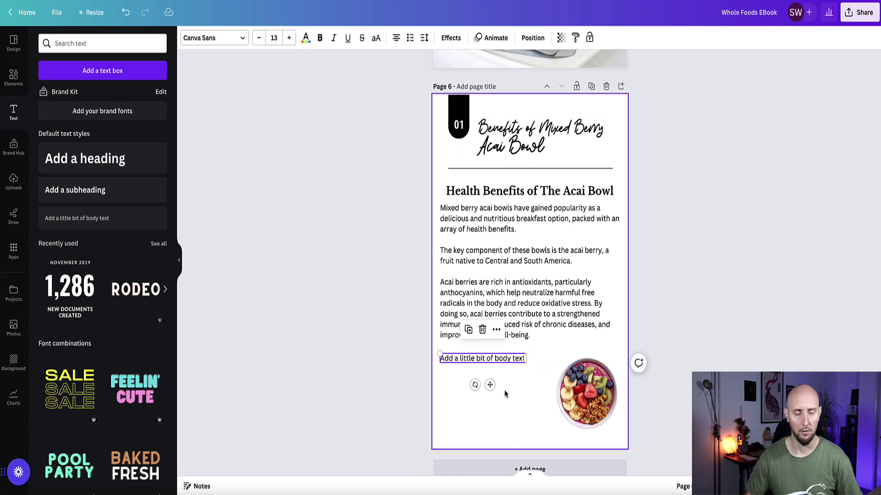
pyautogui.press('Escape')
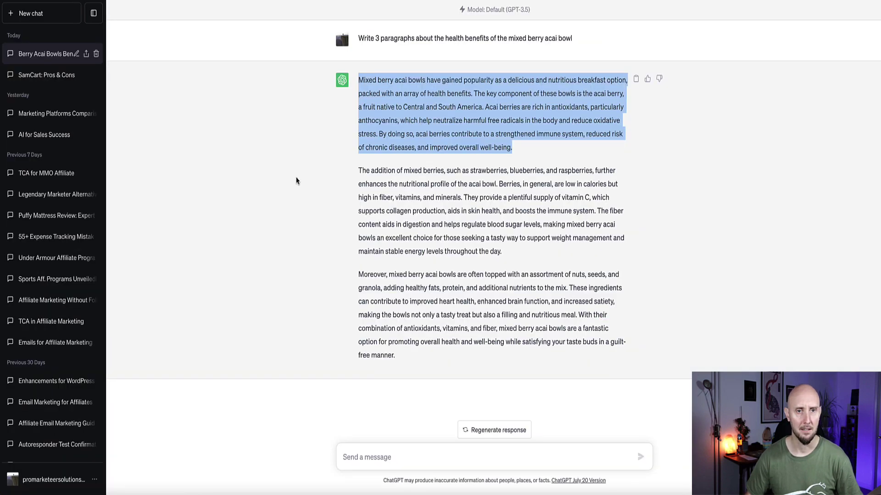
# Paste the second paragraph excerpt through 'minerals.' and narrow the box beside the photo.
pyautogui.click(301, 181)
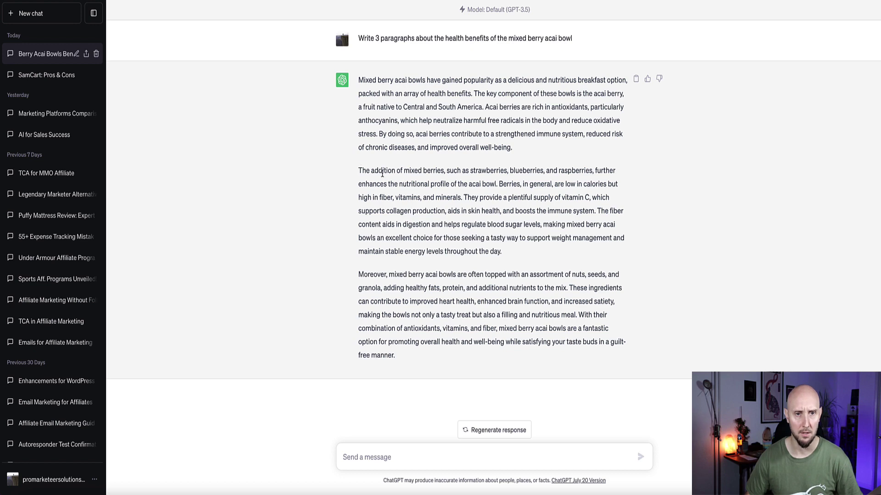
pyautogui.moveTo(358, 171); pyautogui.dragTo(462, 197)
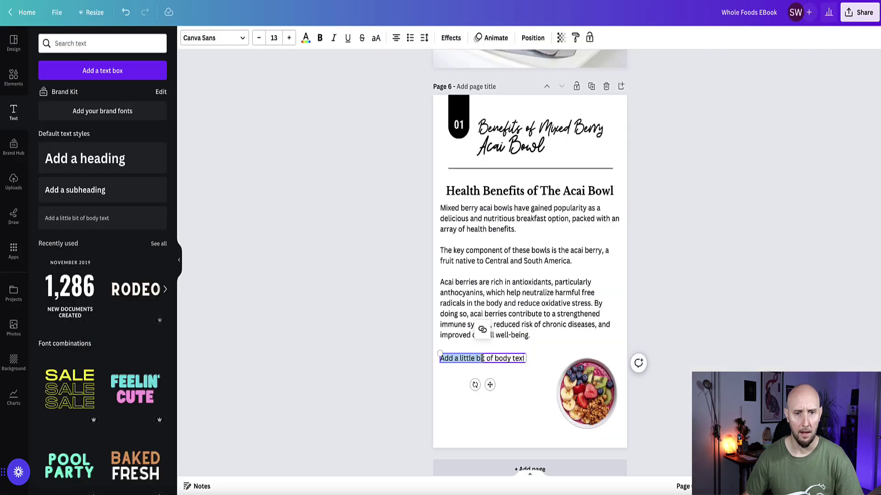
pyautogui.write('The addition of mixed berries, such as strawberries, blueberries, and raspberries, further enhances the nutritional profile of the acai bowl. Berries, in general, are low in calories but high in fiber, vitamins, and minerals.')
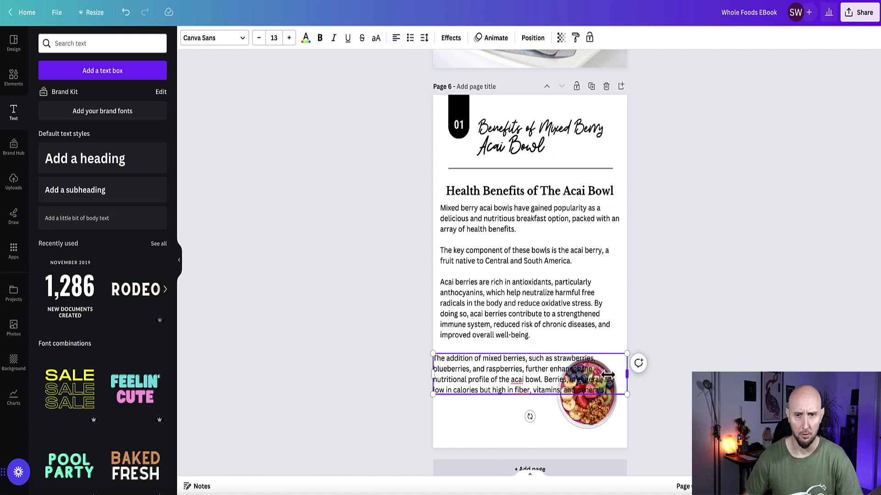
pyautogui.moveTo(608, 375); pyautogui.dragTo(551, 383)
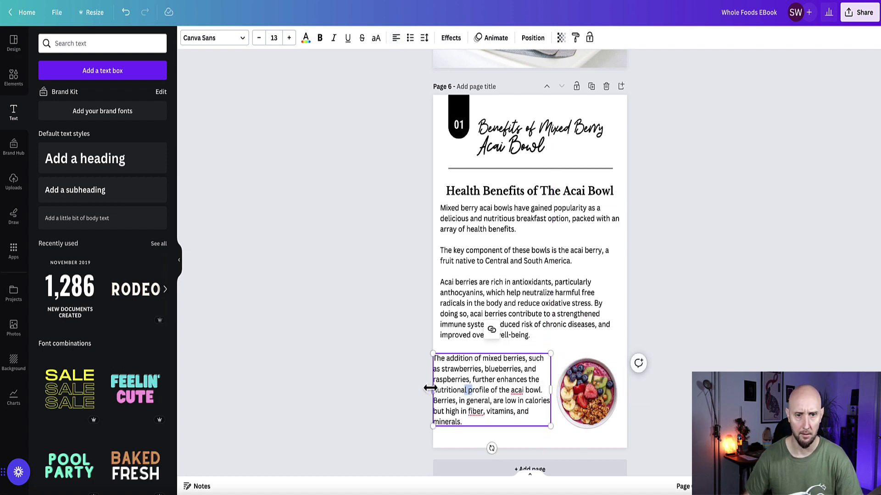
pyautogui.moveTo(430, 388); pyautogui.dragTo(441, 388)
pyautogui.click(395, 369)
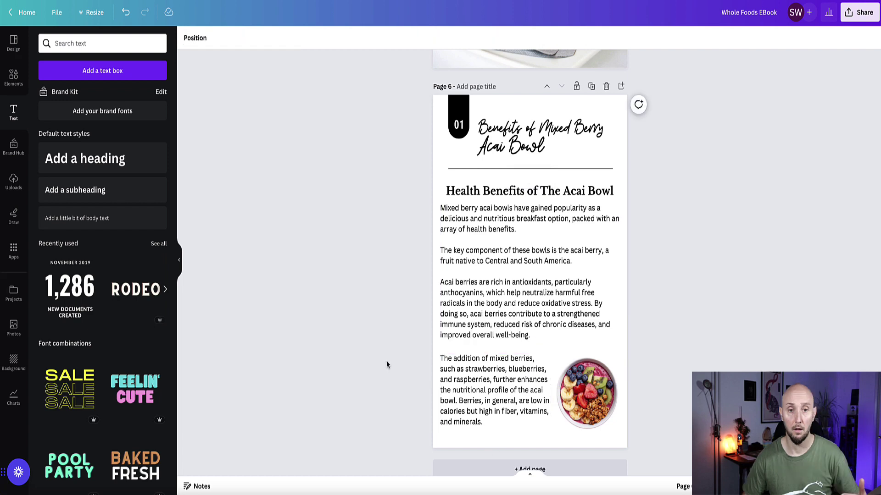
# Duplicate page 6 to create page 7.
pyautogui.scroll(-1, 400, 276)
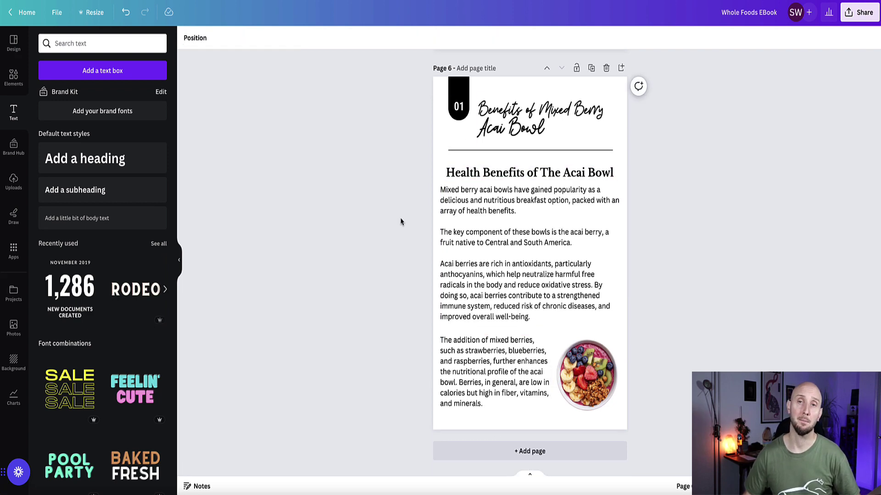
pyautogui.scroll(5, 409, 220)
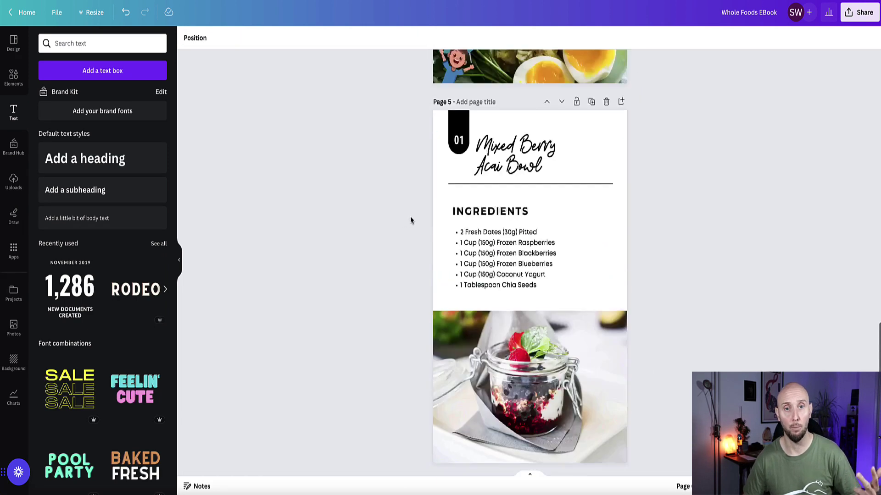
pyautogui.scroll(-5, 409, 220)
pyautogui.click(591, 68)
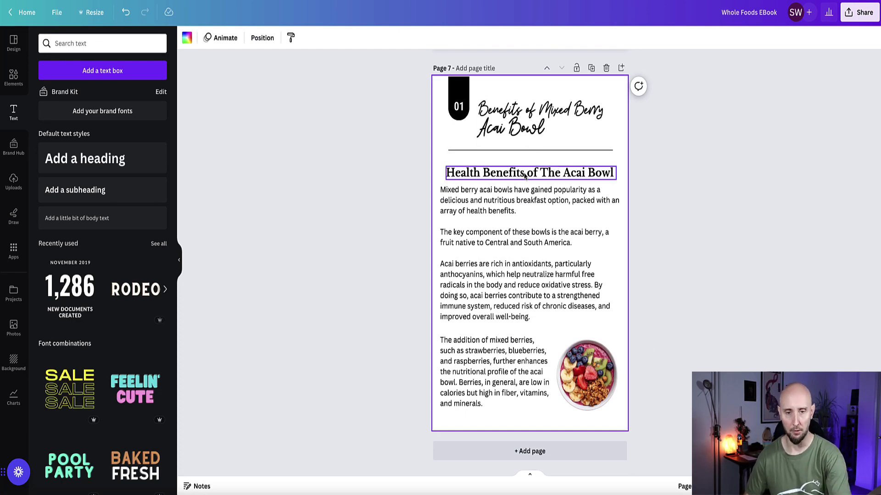
pyautogui.hotkey('ctrl', 'z')
# Paste ChatGPT's vitamin C and fiber sentences into page 7, split after 'immune system.', and move them up.
pyautogui.hotkey('ctrl', 'Tab')
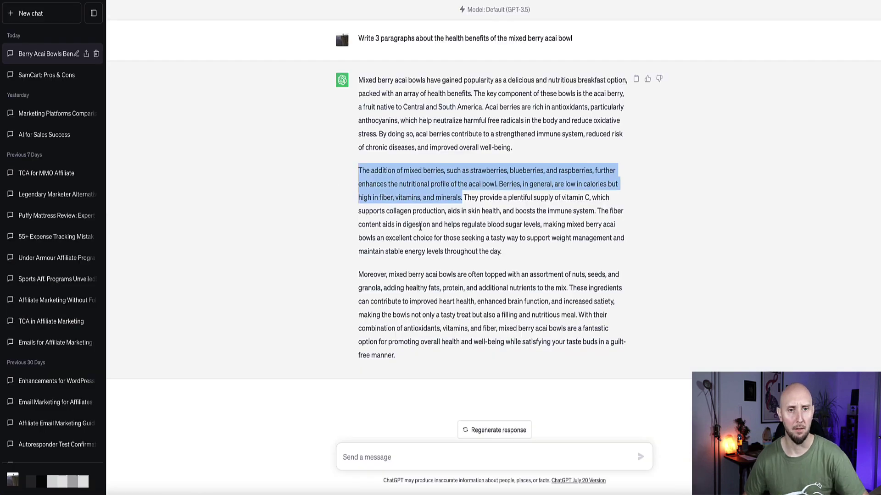
pyautogui.click(420, 227)
pyautogui.moveTo(465, 197); pyautogui.dragTo(508, 249)
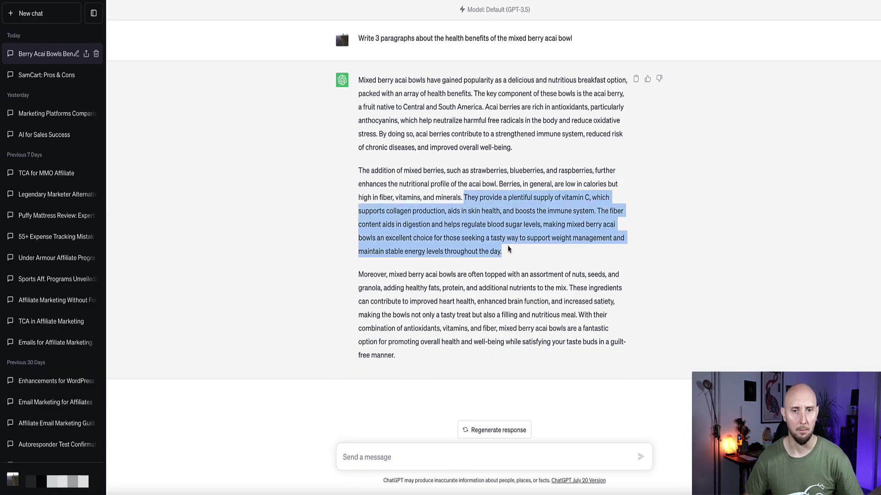
pyautogui.hotkey('ctrl', 'c')
pyautogui.hotkey('ctrl', 'Tab')
pyautogui.hotkey('ctrl', 'v')
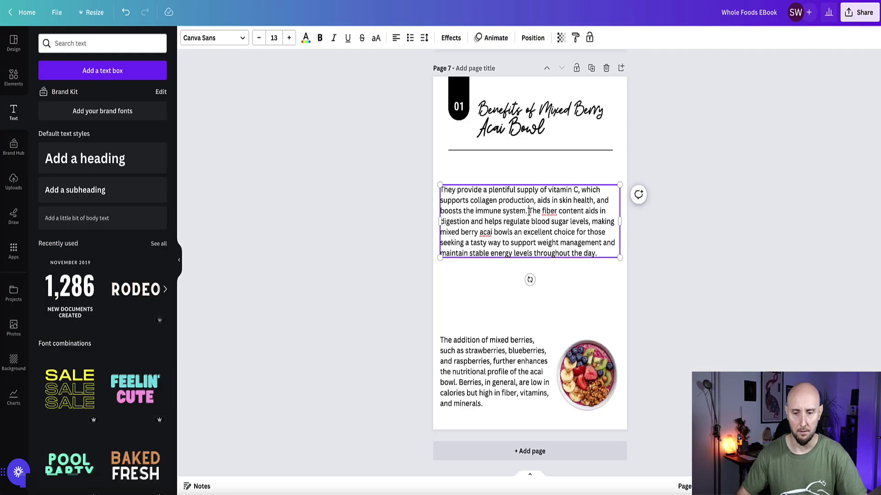
pyautogui.click(528, 210)
pyautogui.press('Return')
pyautogui.press('Return')
pyautogui.moveTo(458, 221); pyautogui.dragTo(458, 198)
# Delete the lower mixed berries text box and the acai bowl image.
pyautogui.click(495, 356)
pyautogui.press('Delete')
pyautogui.click(587, 374)
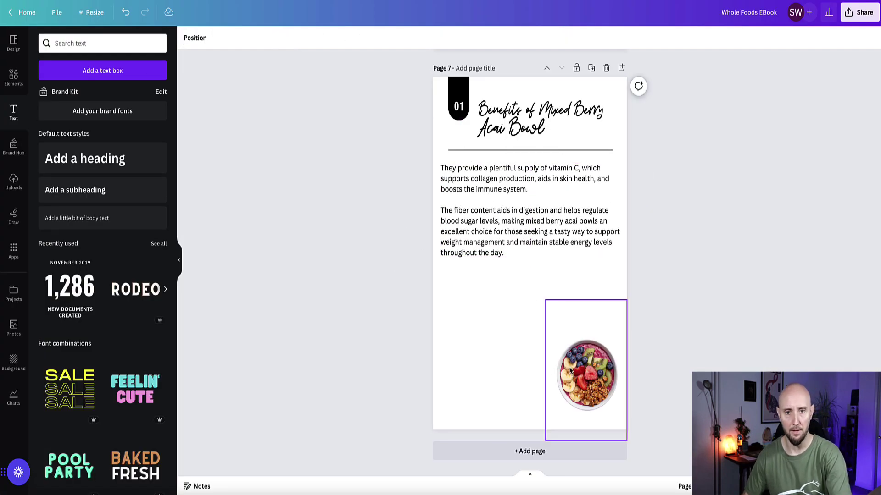
pyautogui.press('Delete')
# Duplicate the text box below and paste the Moreover and These ingredients paragraphs into it.
pyautogui.click(473, 225)
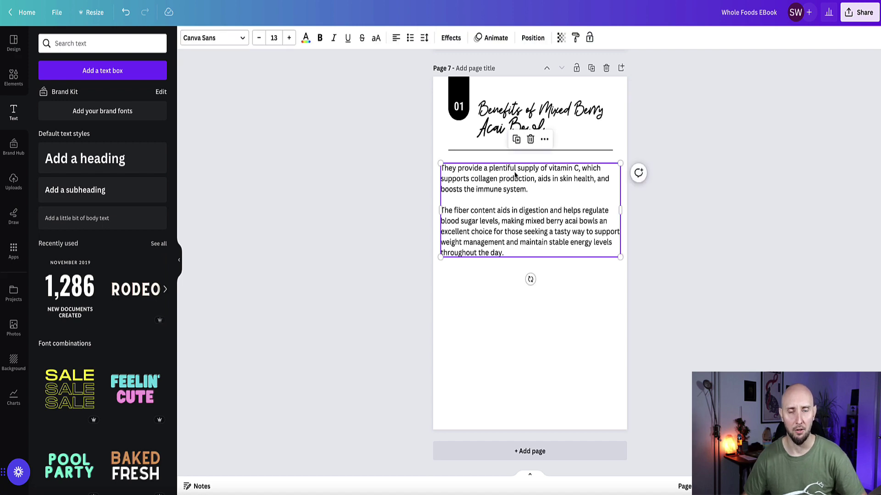
pyautogui.click(516, 140)
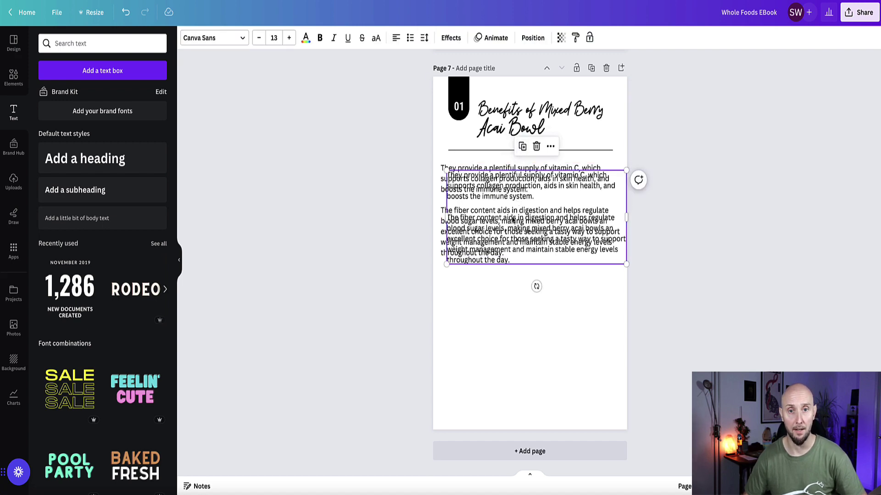
pyautogui.moveTo(513, 221); pyautogui.dragTo(500, 318)
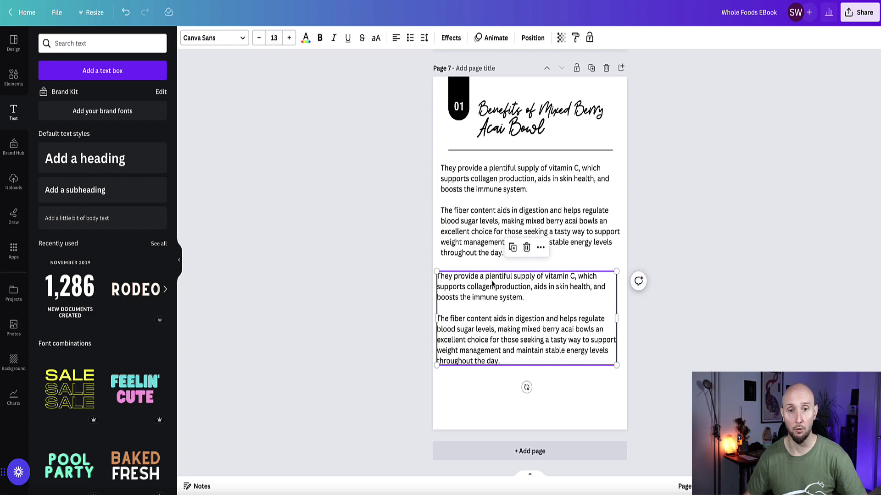
pyautogui.moveTo(492, 283); pyautogui.dragTo(499, 283)
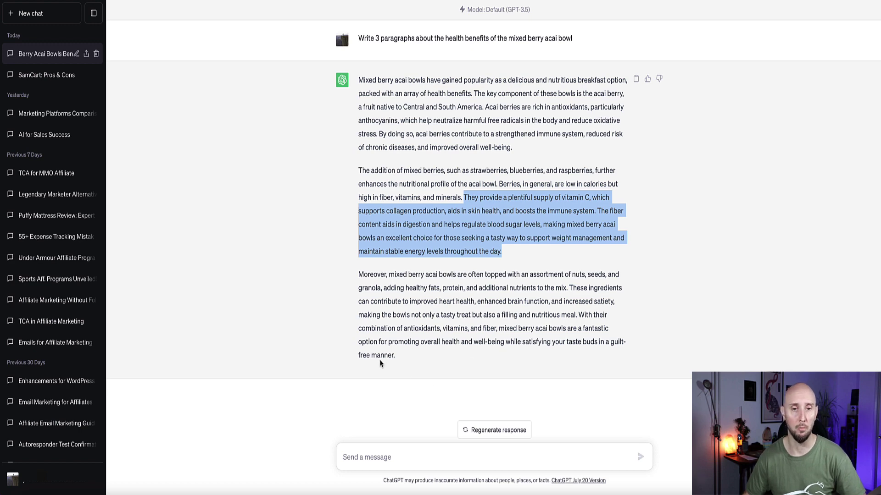
pyautogui.moveTo(403, 363); pyautogui.dragTo(360, 283)
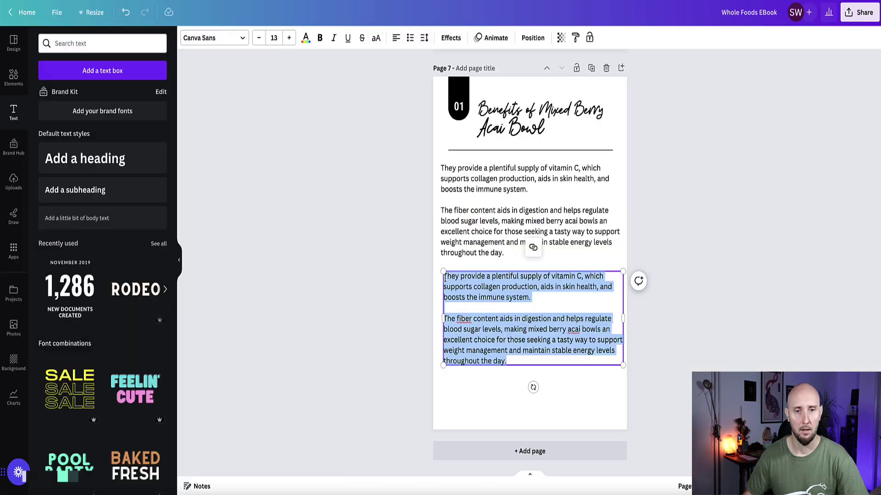
pyautogui.hotkey('ctrl', 'v')
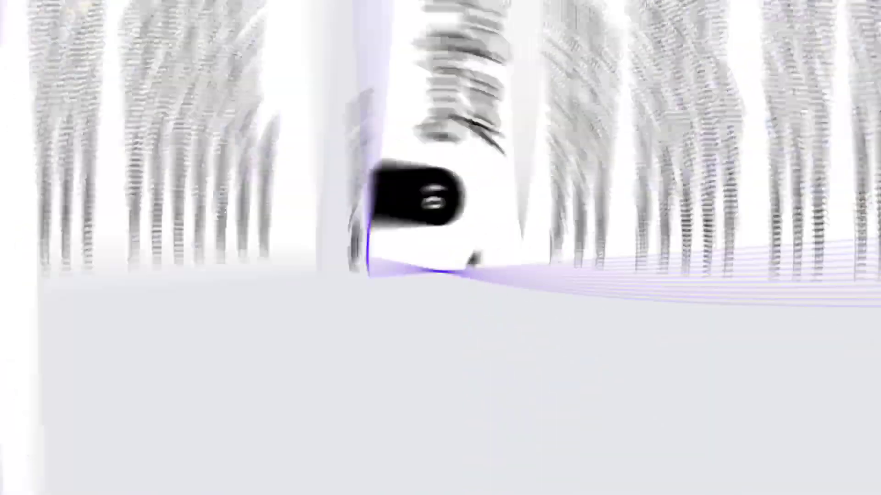
pyautogui.scroll(-15, 431, 263)
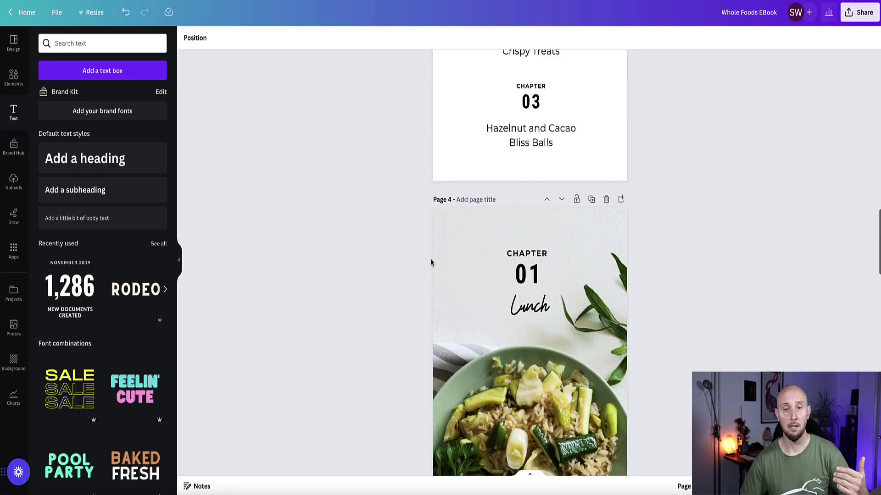
pyautogui.scroll(15, 430, 258)
pyautogui.scroll(-8, 430, 260)
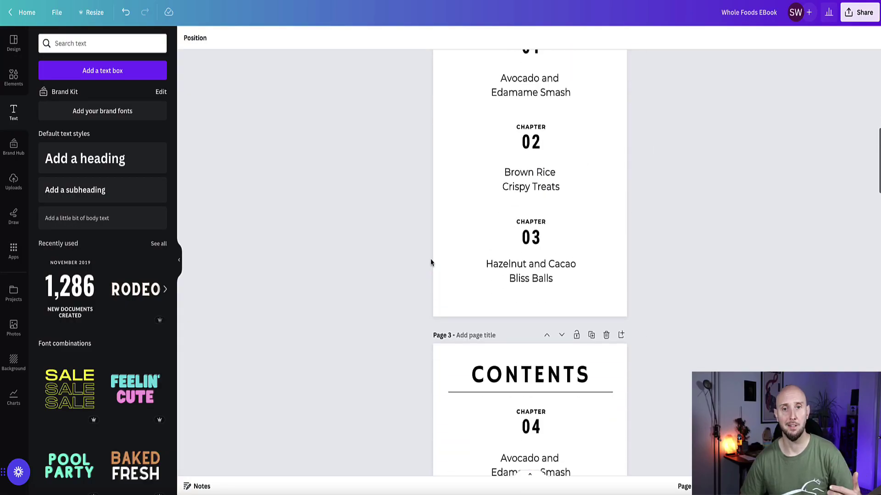
pyautogui.scroll(-20, 430, 260)
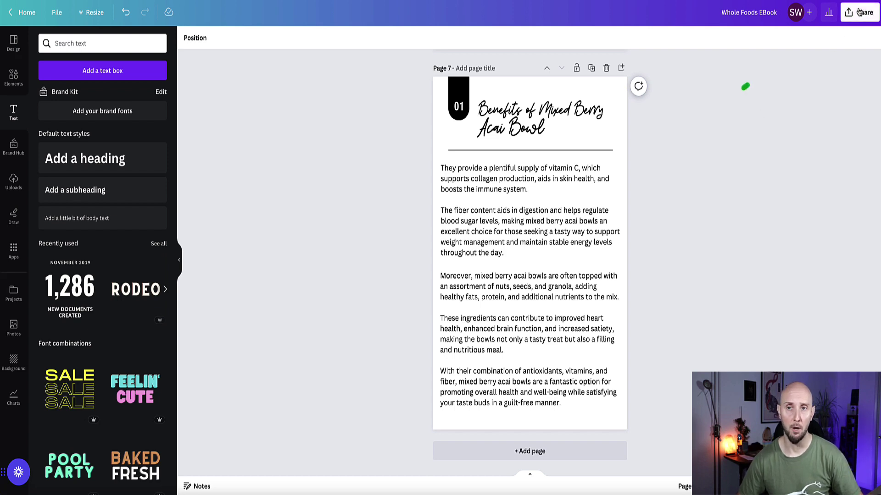
pyautogui.scroll(5, 374, 178)
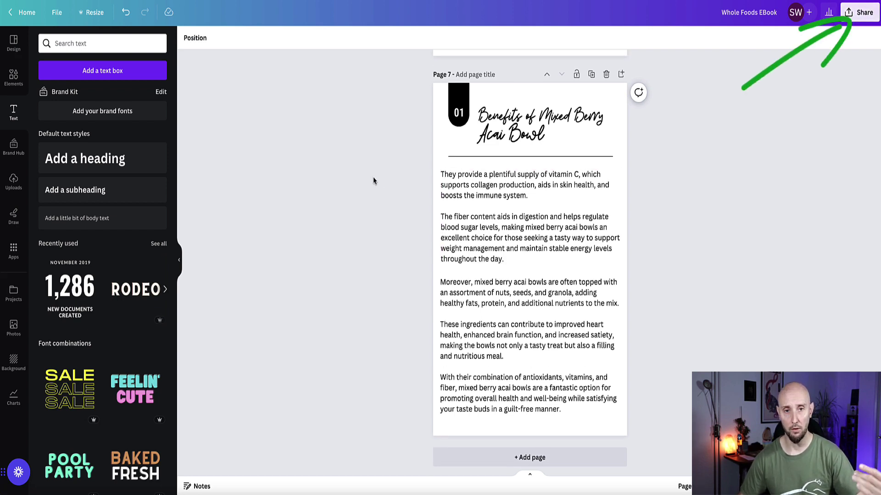
pyautogui.scroll(-7, 375, 179)
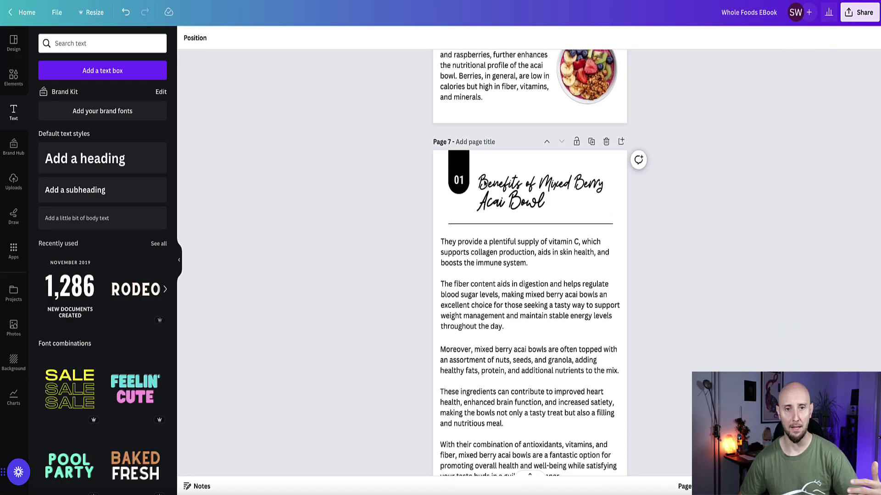
pyautogui.scroll(-2, 431, 178)
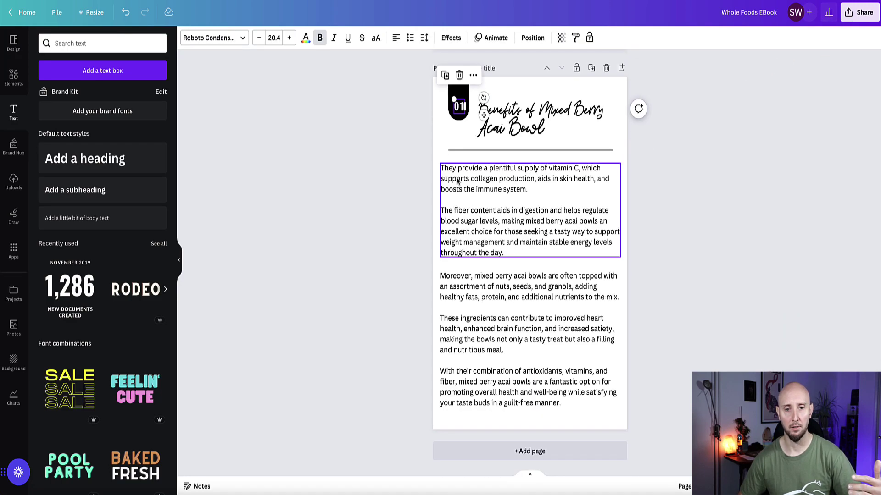
pyautogui.scroll(10, 425, 177)
pyautogui.scroll(10, 481, 183)
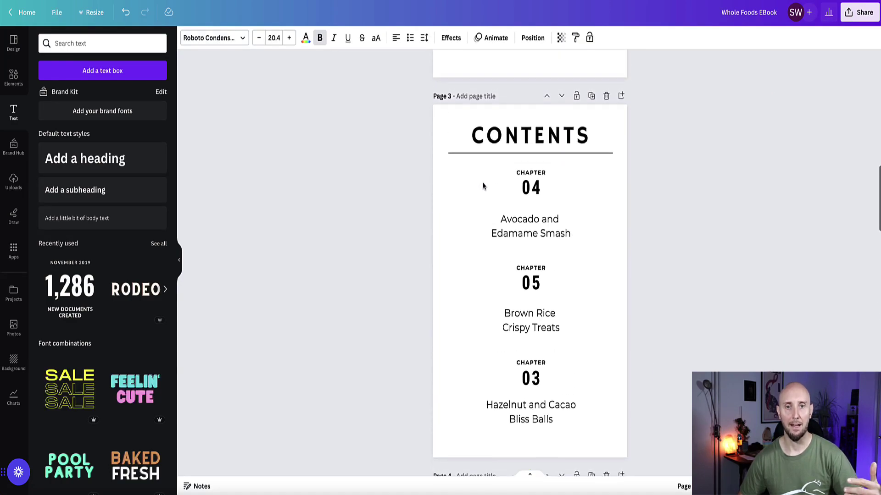
pyautogui.scroll(4, 506, 226)
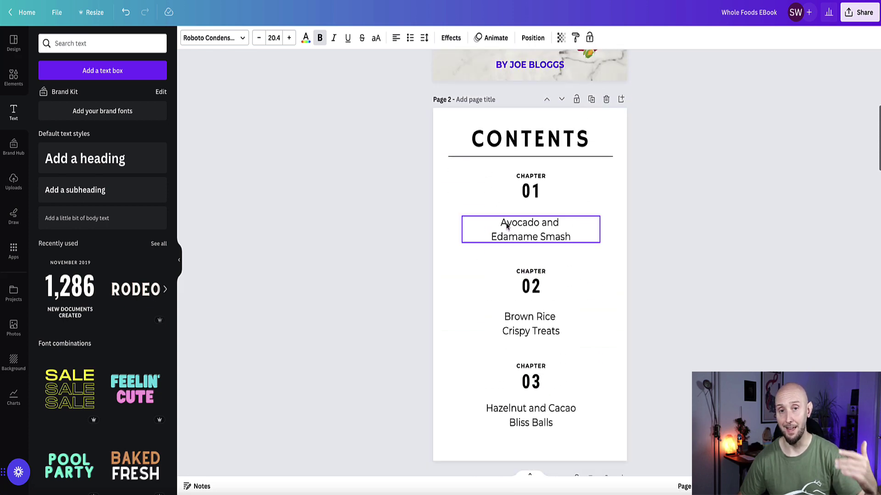
pyautogui.scroll(-3, 506, 226)
pyautogui.scroll(-15, 506, 224)
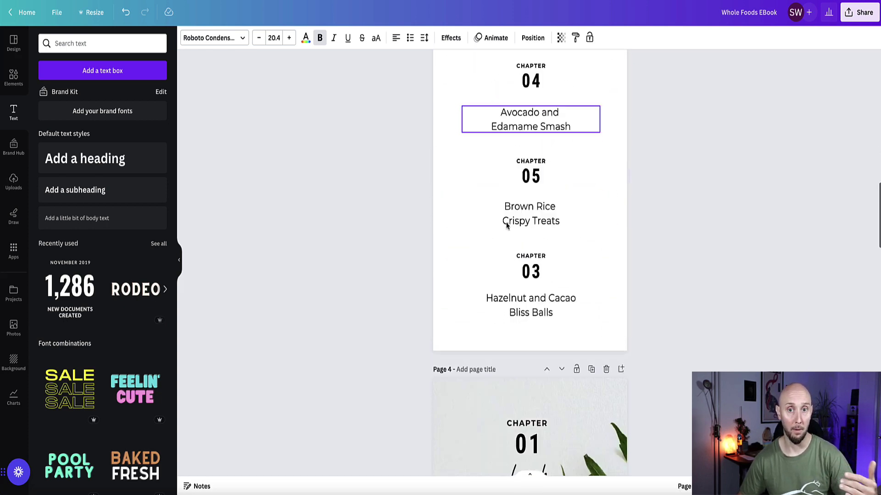
# Download the ebook from Share > Download as PDF Standard, keeping all pages selected.
pyautogui.click(861, 10)
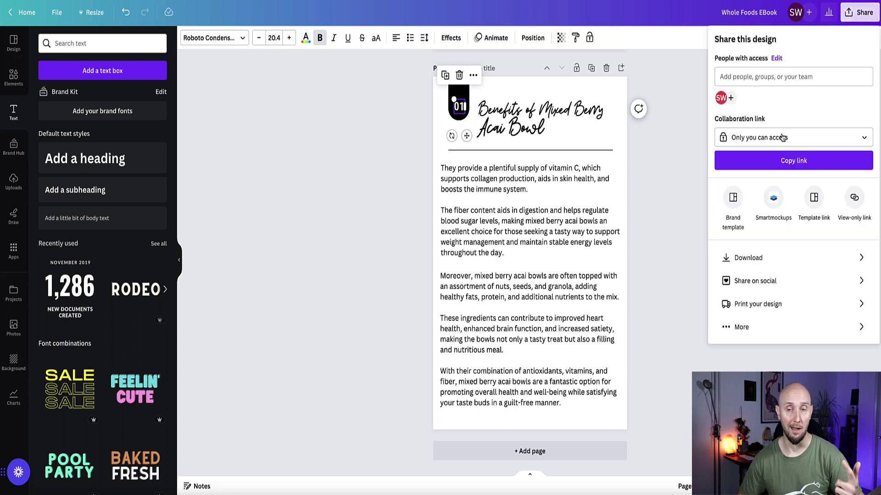
pyautogui.click(748, 258)
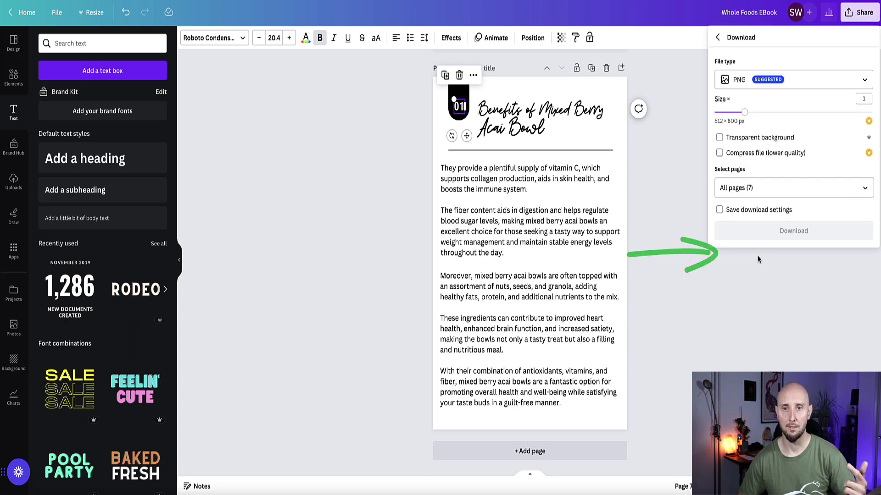
pyautogui.click(743, 80)
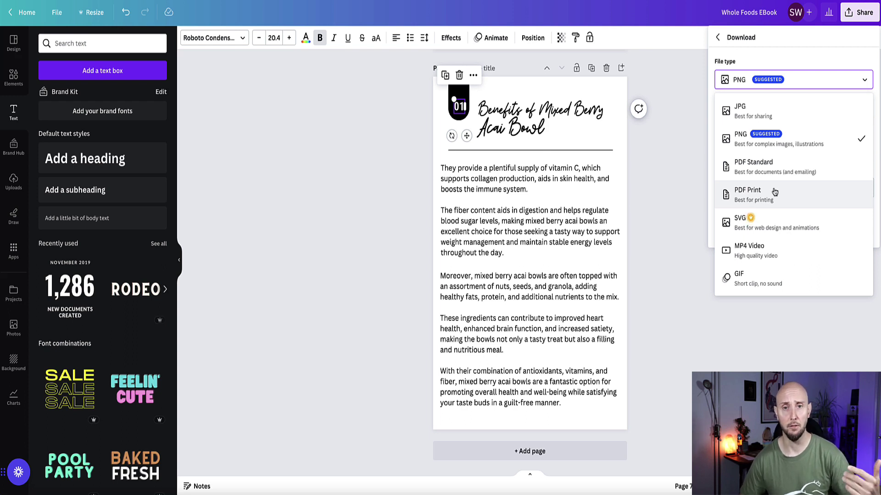
pyautogui.click(770, 169)
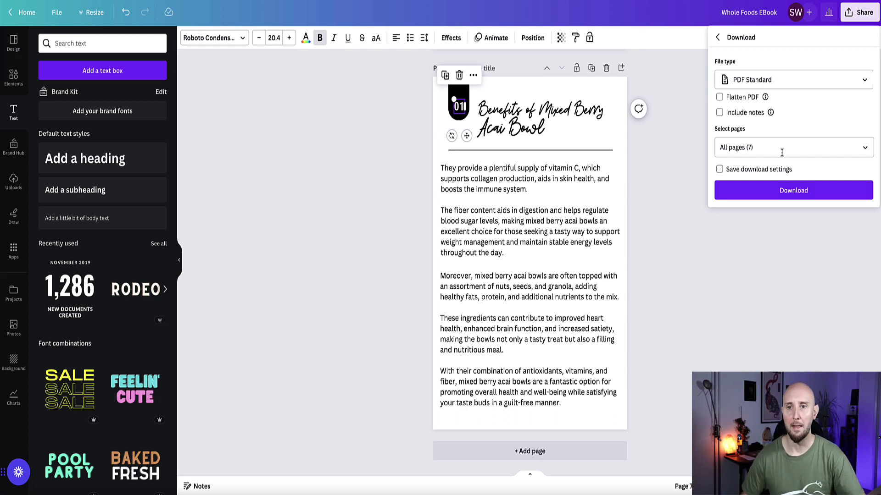
pyautogui.click(861, 146)
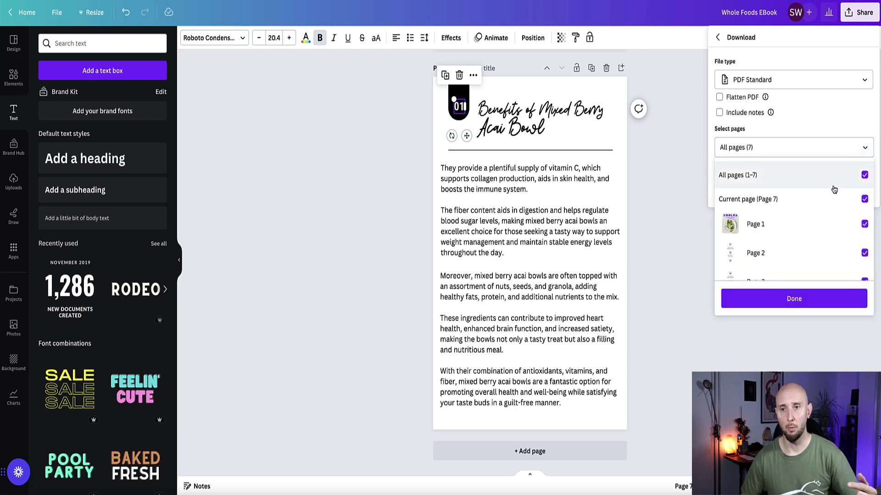
pyautogui.scroll(-5, 849, 202)
pyautogui.scroll(5, 858, 223)
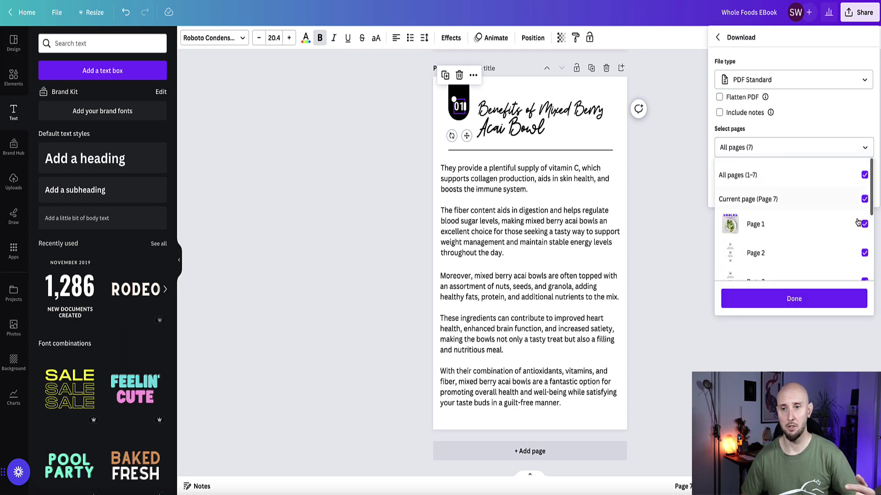
pyautogui.click(808, 299)
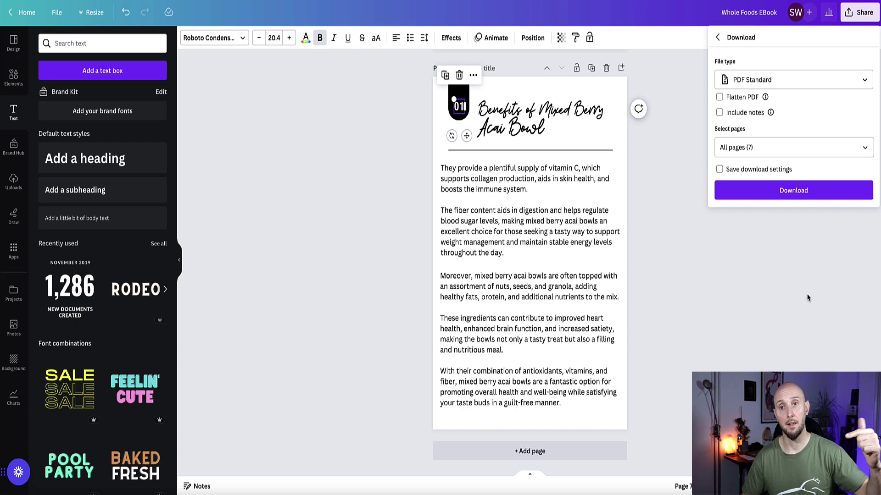
pyautogui.click(789, 189)
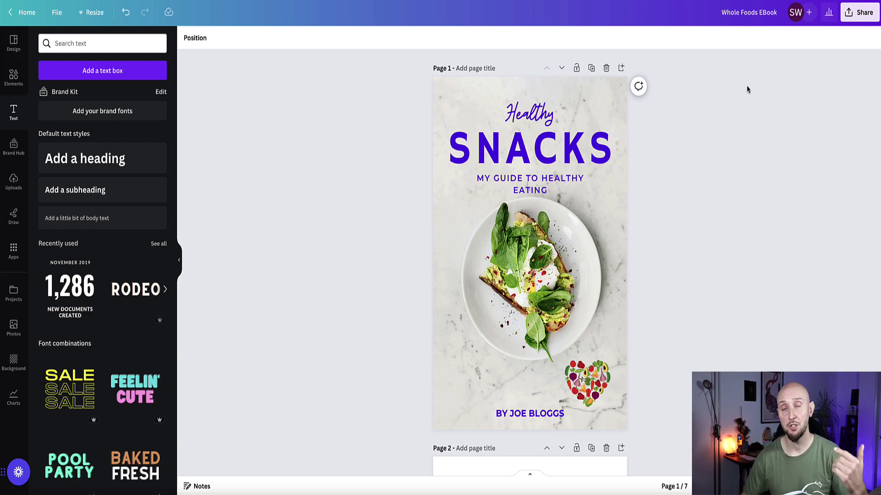
# Open the Smartmockups integration from Share's full options list, then close its panel.
pyautogui.click(857, 17)
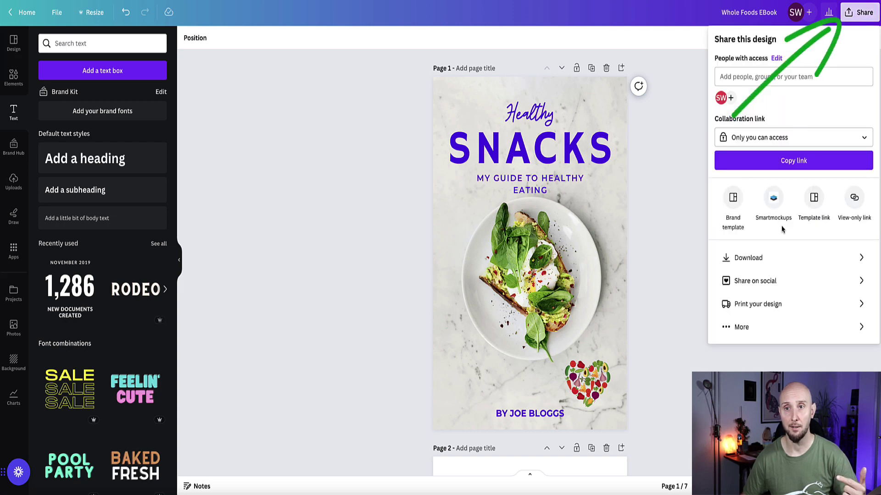
pyautogui.click(737, 327)
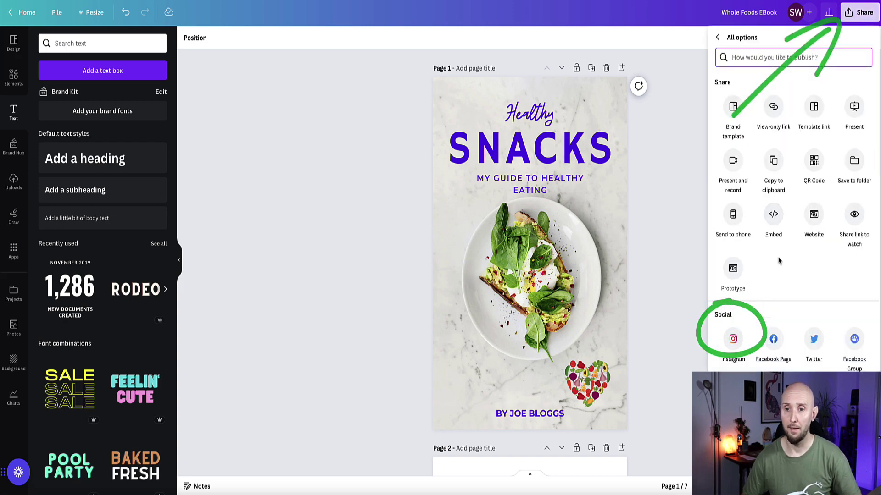
pyautogui.scroll(-4, 777, 261)
pyautogui.scroll(-8, 777, 261)
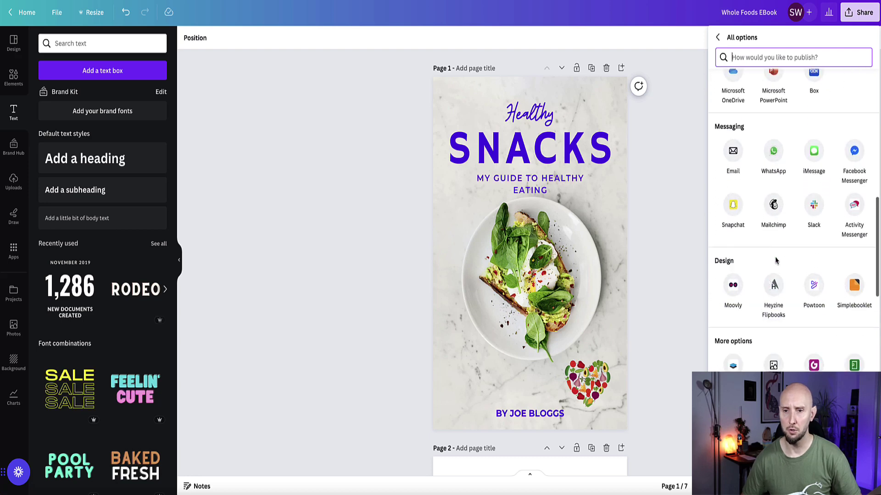
pyautogui.scroll(-1, 734, 336)
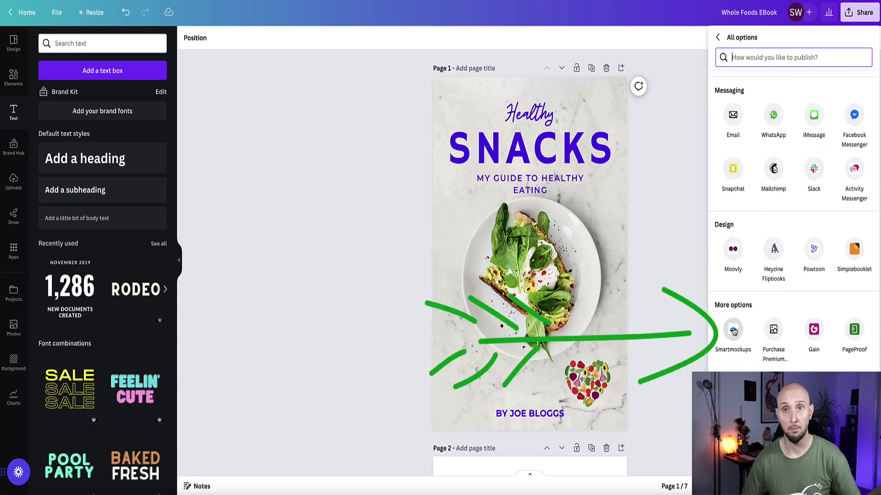
pyautogui.click(734, 332)
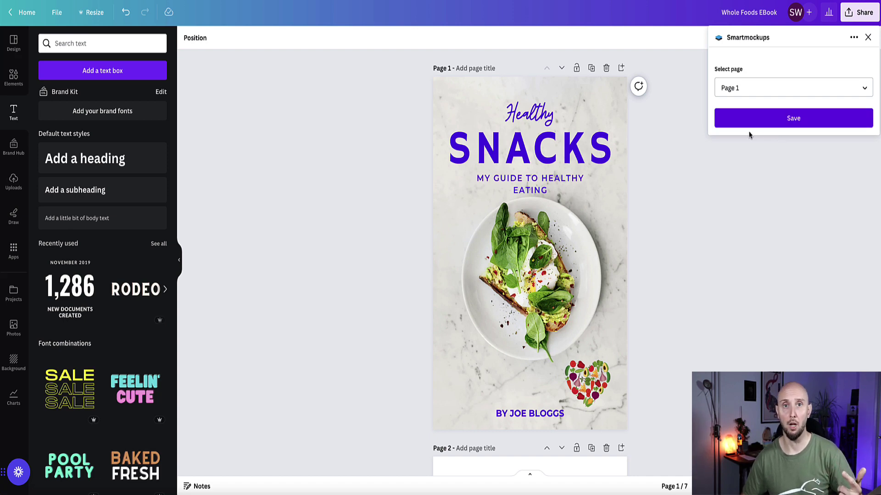
pyautogui.click(323, 167)
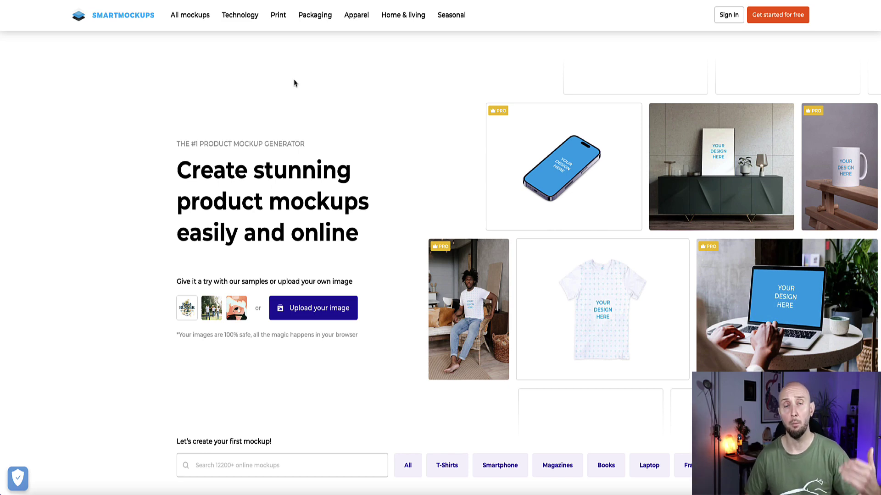
# Go to Print > Books in Smartmockups and browse the 763 free book mockups.
pyautogui.moveTo(278, 16)
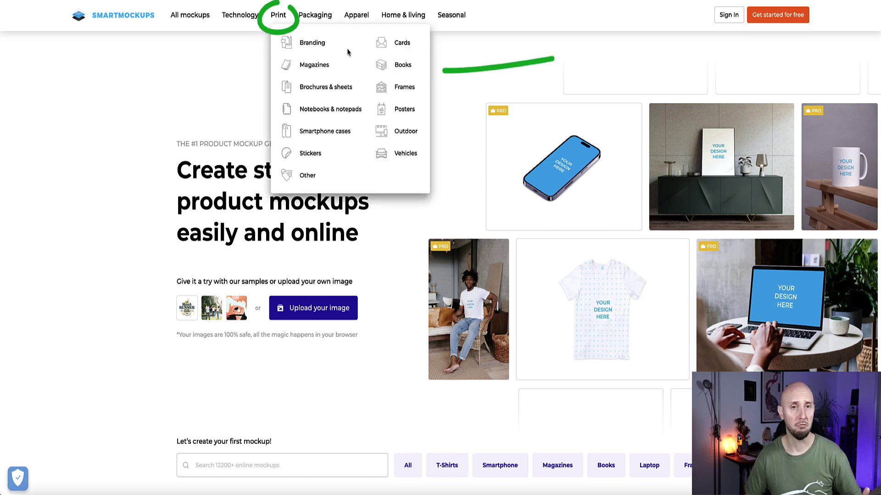
pyautogui.click(396, 68)
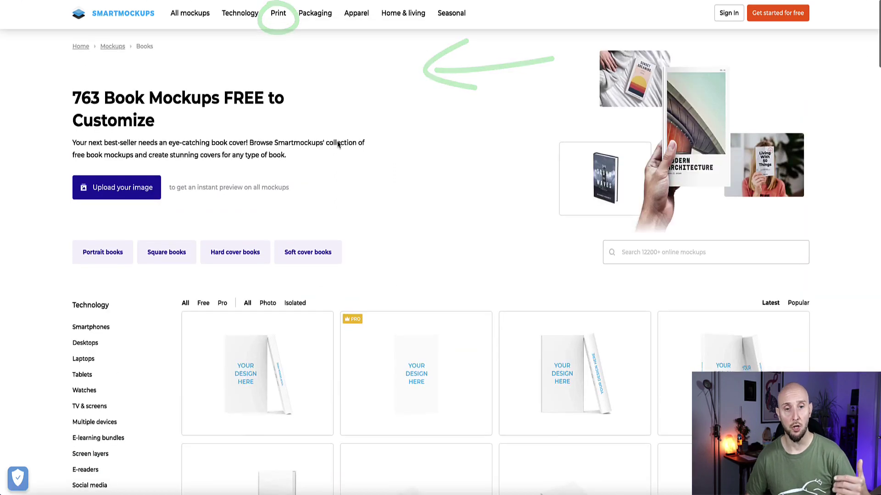
pyautogui.scroll(-3, 418, 163)
pyautogui.scroll(-6, 417, 163)
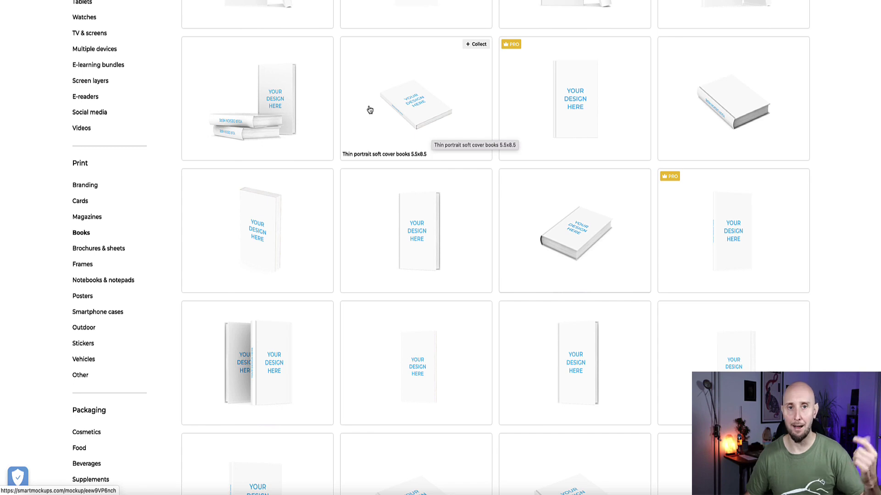
pyautogui.scroll(9, 371, 109)
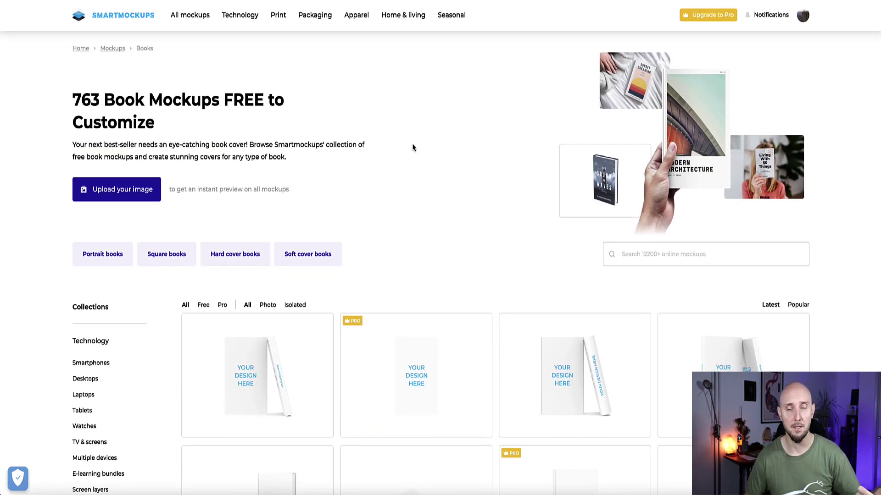
pyautogui.scroll(-4, 436, 159)
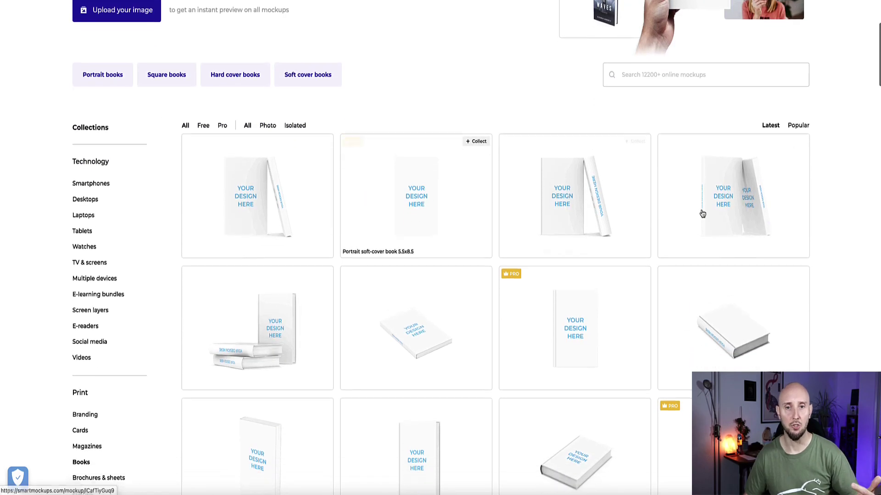
pyautogui.scroll(4, 348, 179)
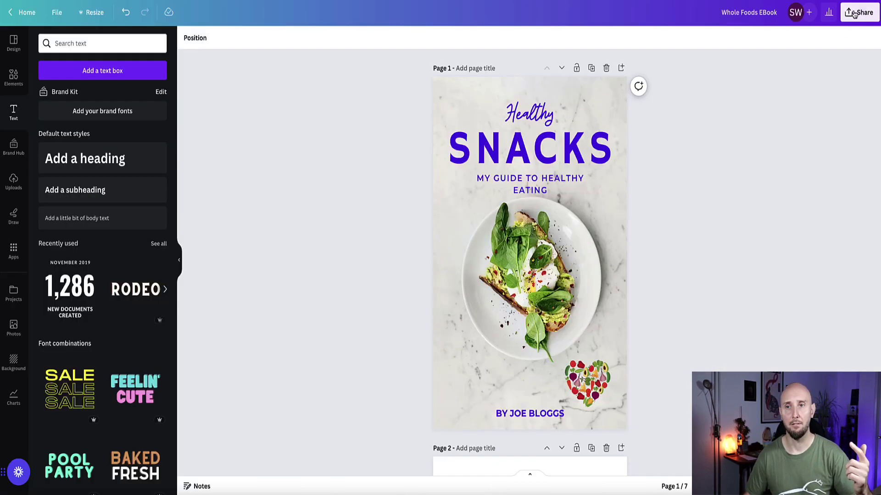
# Save page 1 of the Whole Foods EBook to Smartmockups from the Share menu's More options.
pyautogui.click(854, 14)
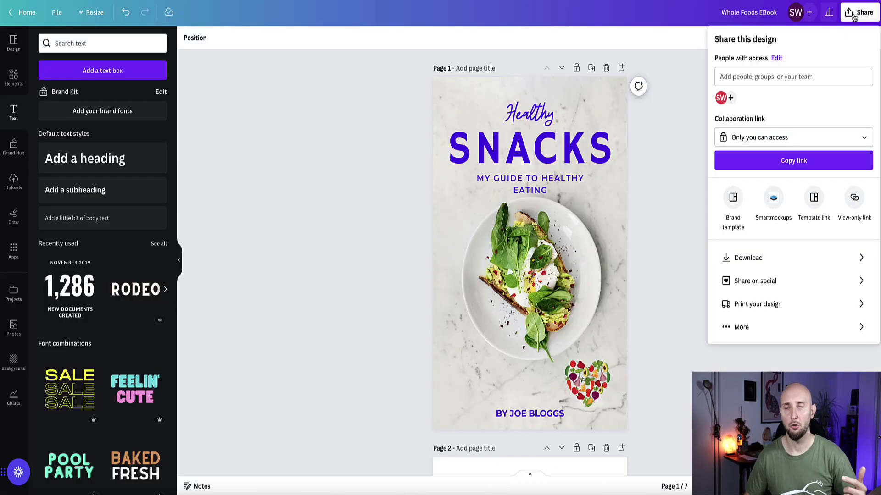
pyautogui.click(729, 329)
pyautogui.scroll(-5, 766, 333)
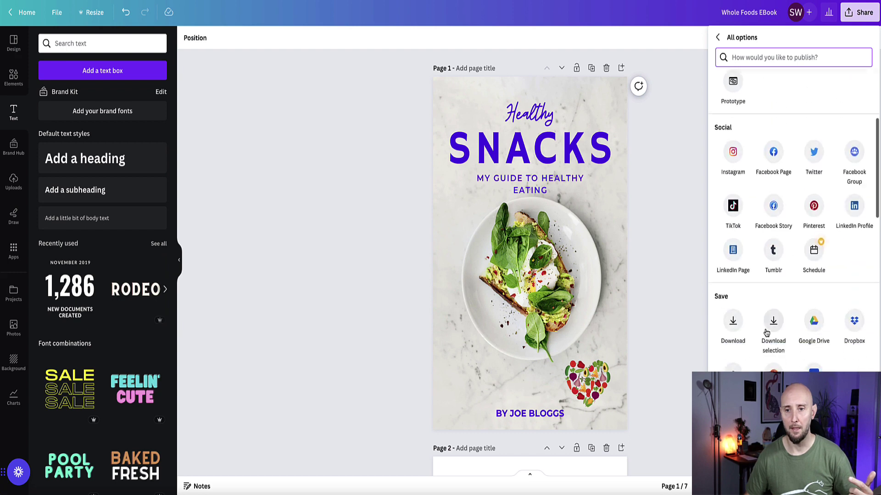
pyautogui.scroll(-9, 766, 333)
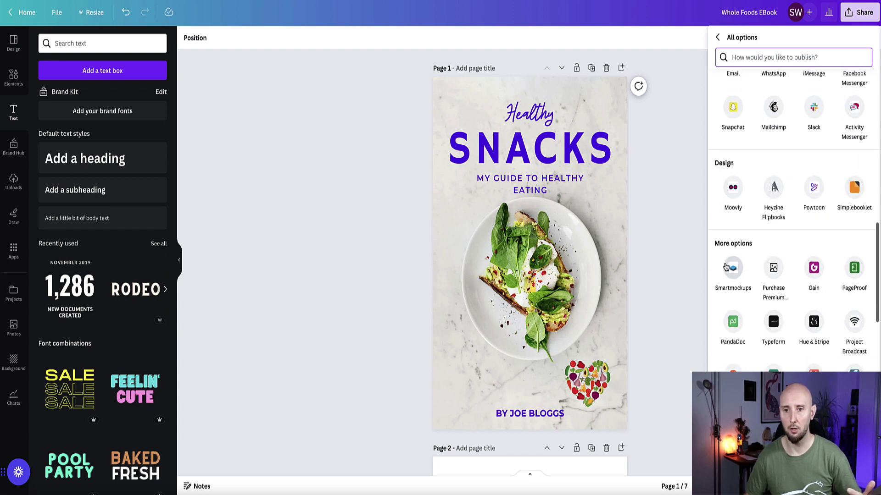
pyautogui.click(726, 267)
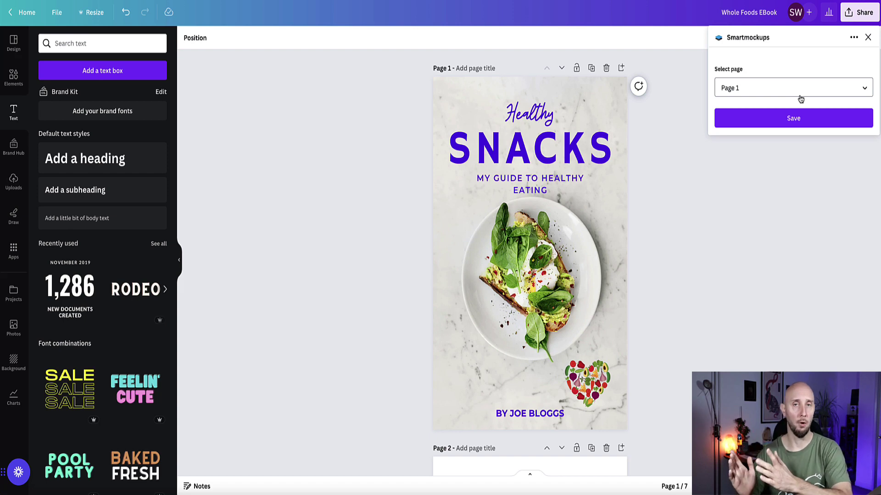
pyautogui.click(789, 119)
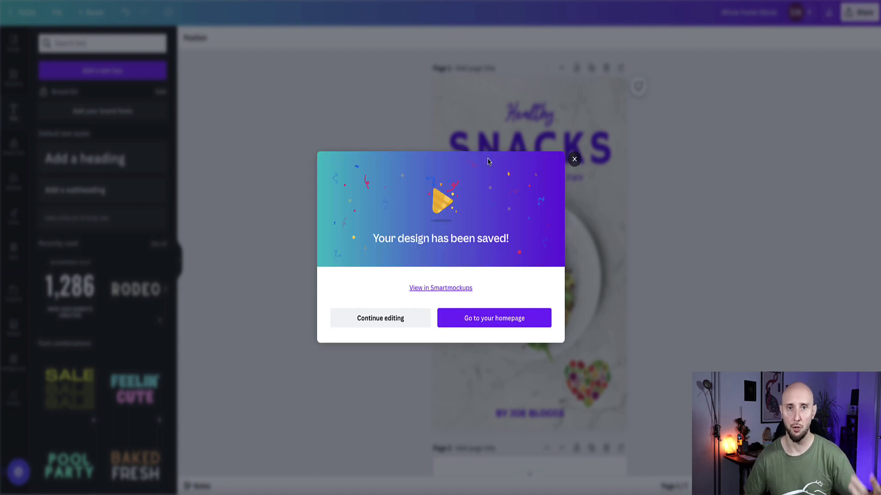
# View the saved Snacks cover in Smartmockups and browse its live mockup previews.
pyautogui.click(426, 288)
pyautogui.scroll(-3, 405, 138)
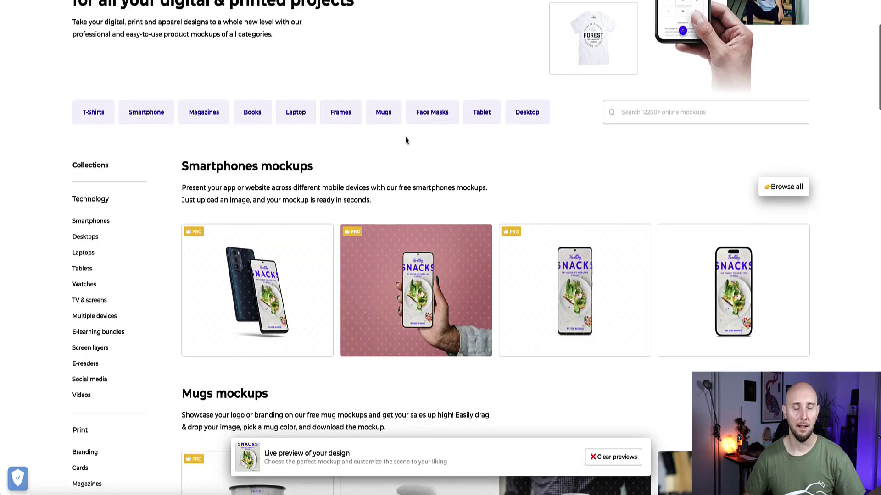
pyautogui.scroll(-8, 405, 137)
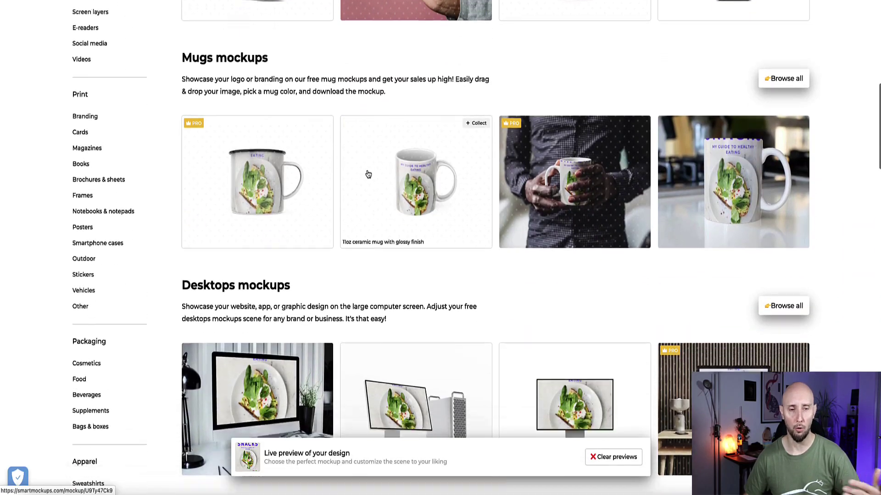
pyautogui.scroll(-1, 369, 171)
pyautogui.scroll(1, 368, 172)
pyautogui.scroll(-2, 368, 171)
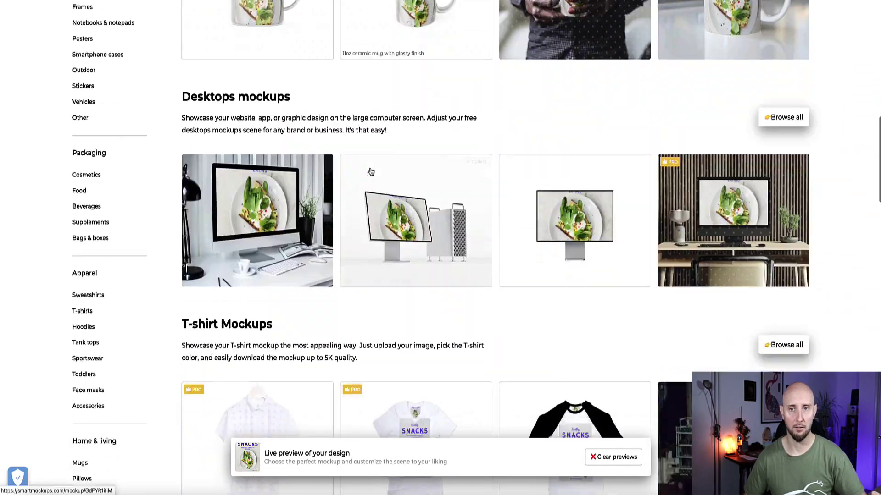
pyautogui.scroll(5, 660, 257)
pyautogui.scroll(-6, 659, 257)
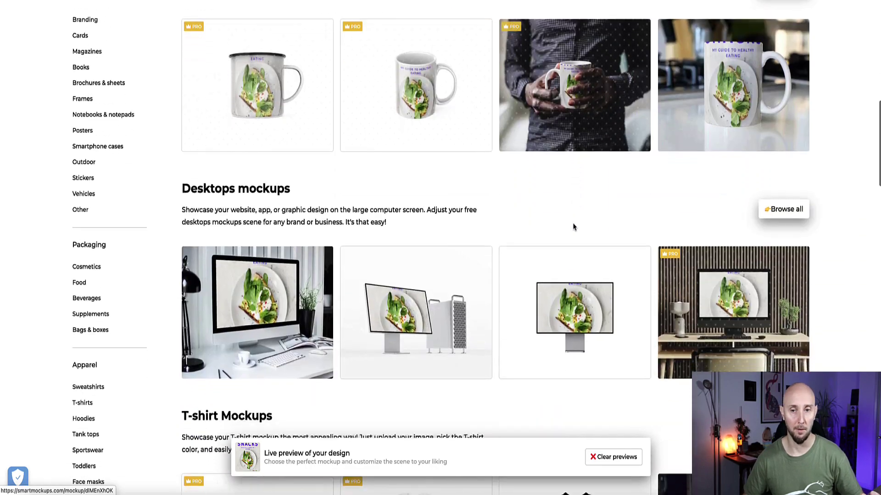
pyautogui.scroll(-5, 594, 259)
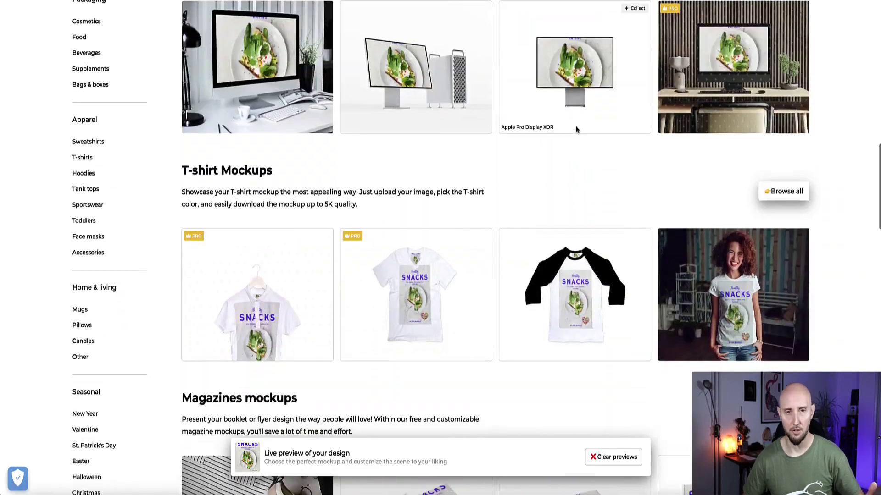
pyautogui.scroll(-10, 585, 217)
pyautogui.scroll(-5, 584, 219)
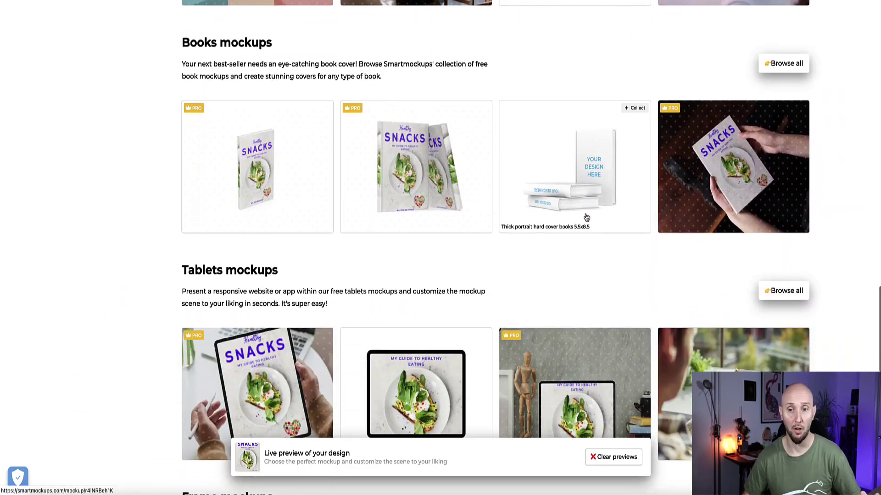
pyautogui.scroll(15, 482, 185)
pyautogui.scroll(15, 482, 185)
# Open the Print > Books mockups and choose Portrait thick hard cover book 5.5x8.5.
pyautogui.moveTo(278, 15)
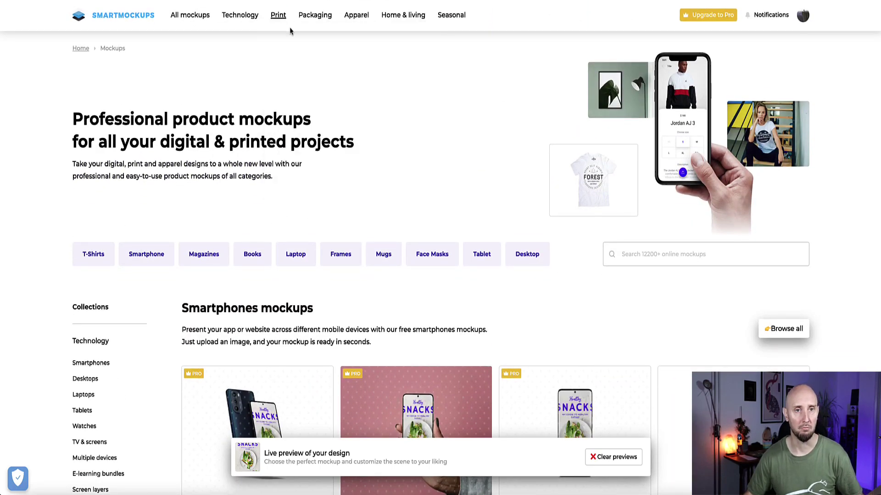
pyautogui.click(404, 66)
pyautogui.scroll(-3, 464, 84)
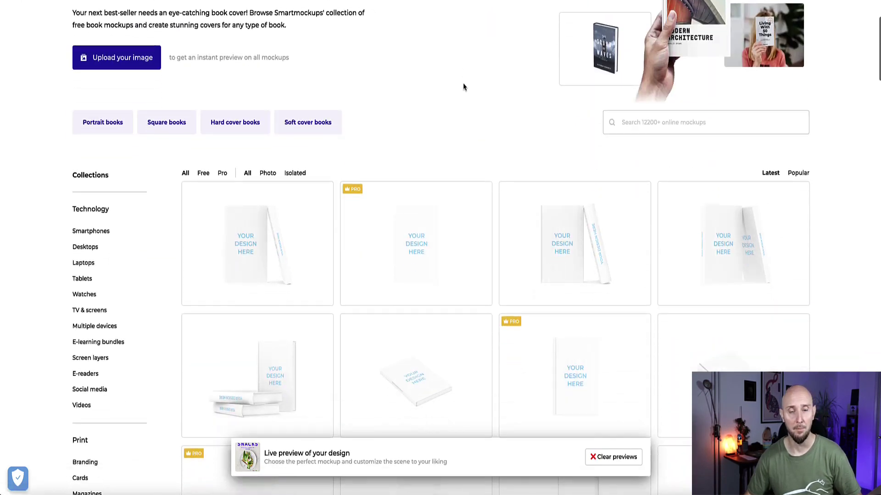
pyautogui.scroll(-2, 488, 90)
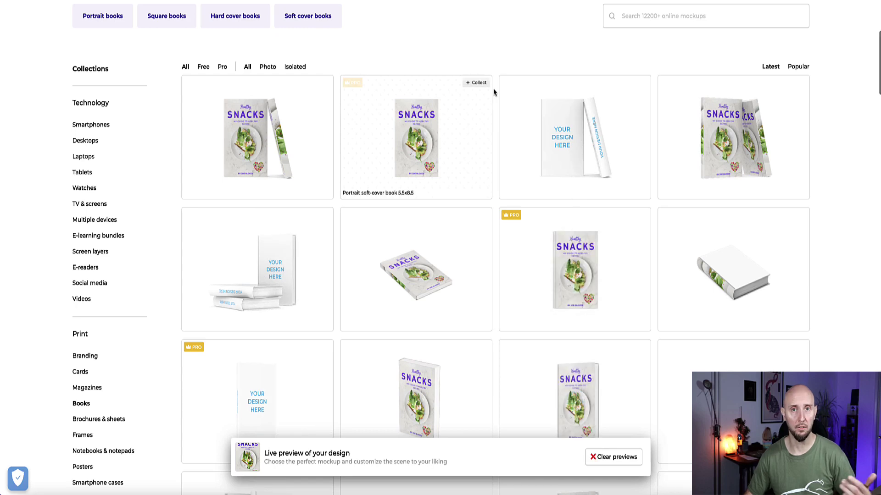
pyautogui.scroll(-4, 492, 90)
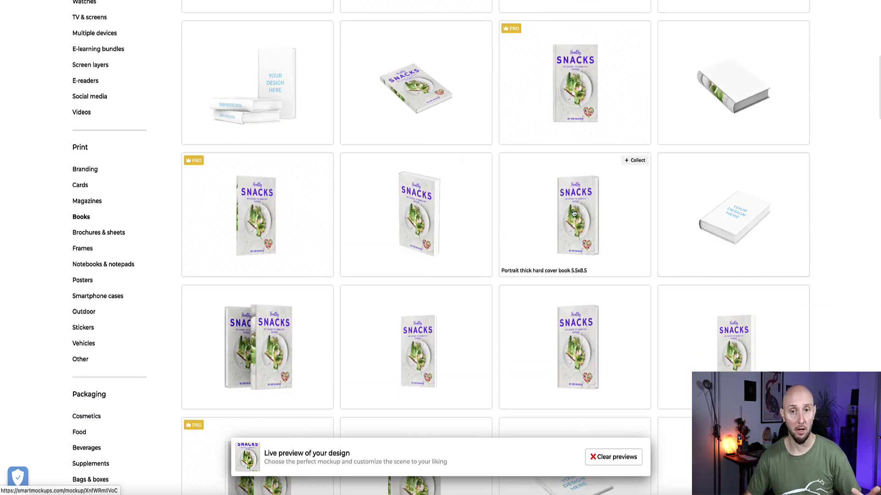
pyautogui.click(572, 212)
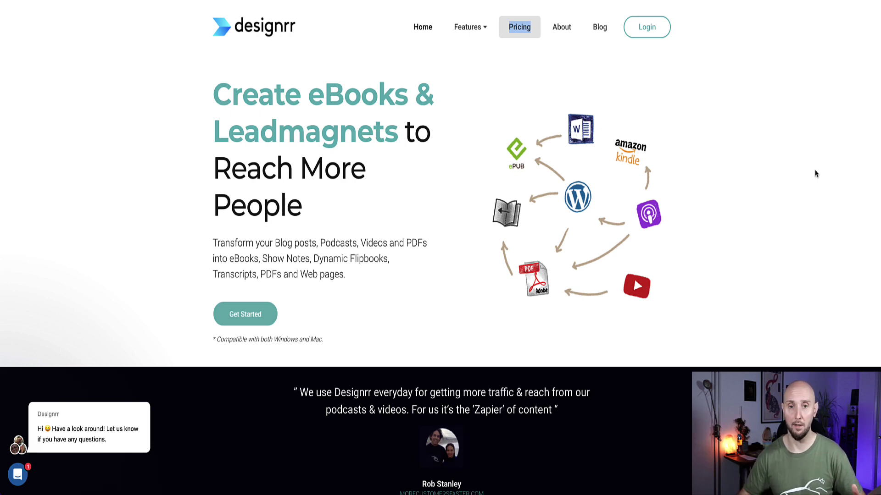
pyautogui.scroll(-10, 789, 153)
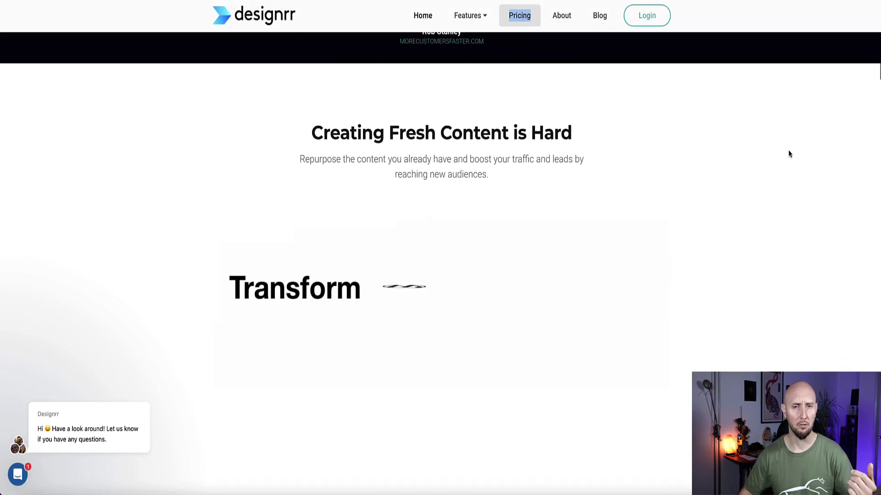
pyautogui.scroll(-1, 789, 154)
pyautogui.scroll(-1, 789, 153)
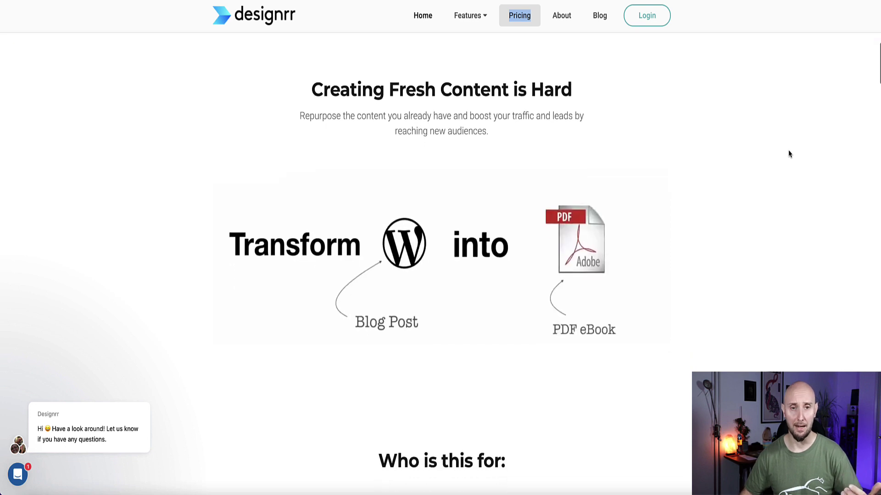
pyautogui.scroll(-1, 789, 154)
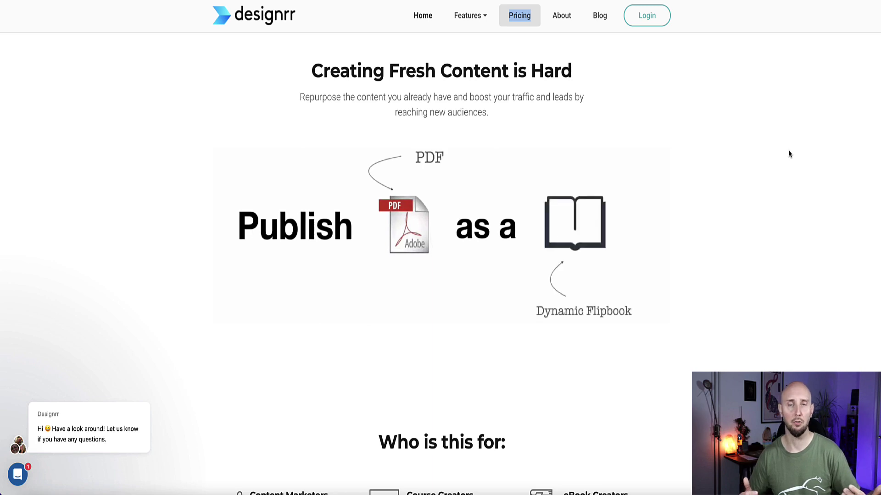
pyautogui.click(789, 151)
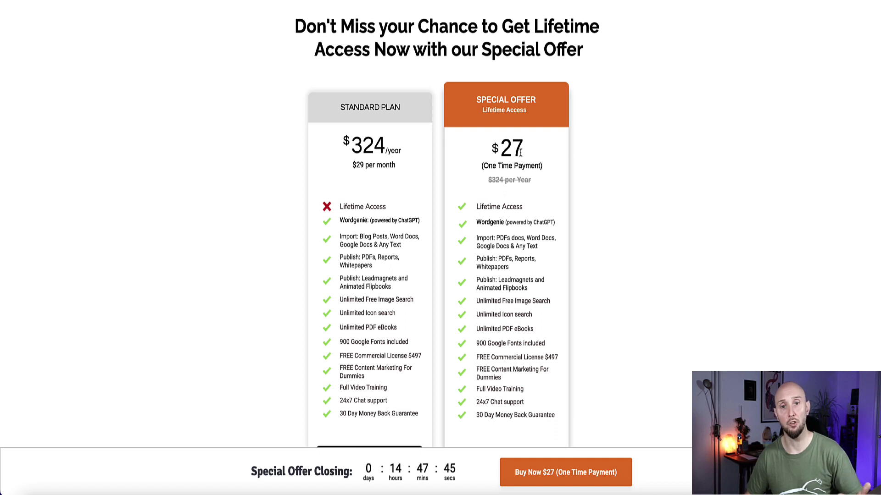
# Highlight '(One Time Payment)' under the $27 Special Offer in Designrr's pricing.
pyautogui.tripleClick(501, 154)
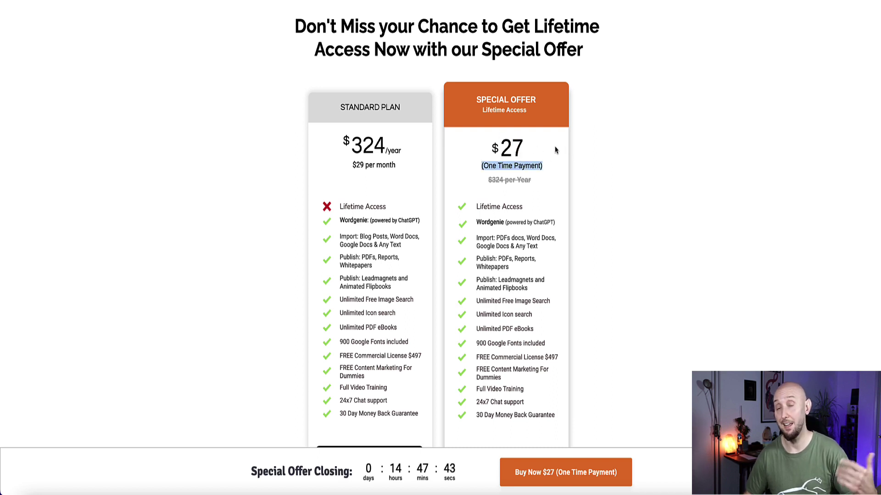